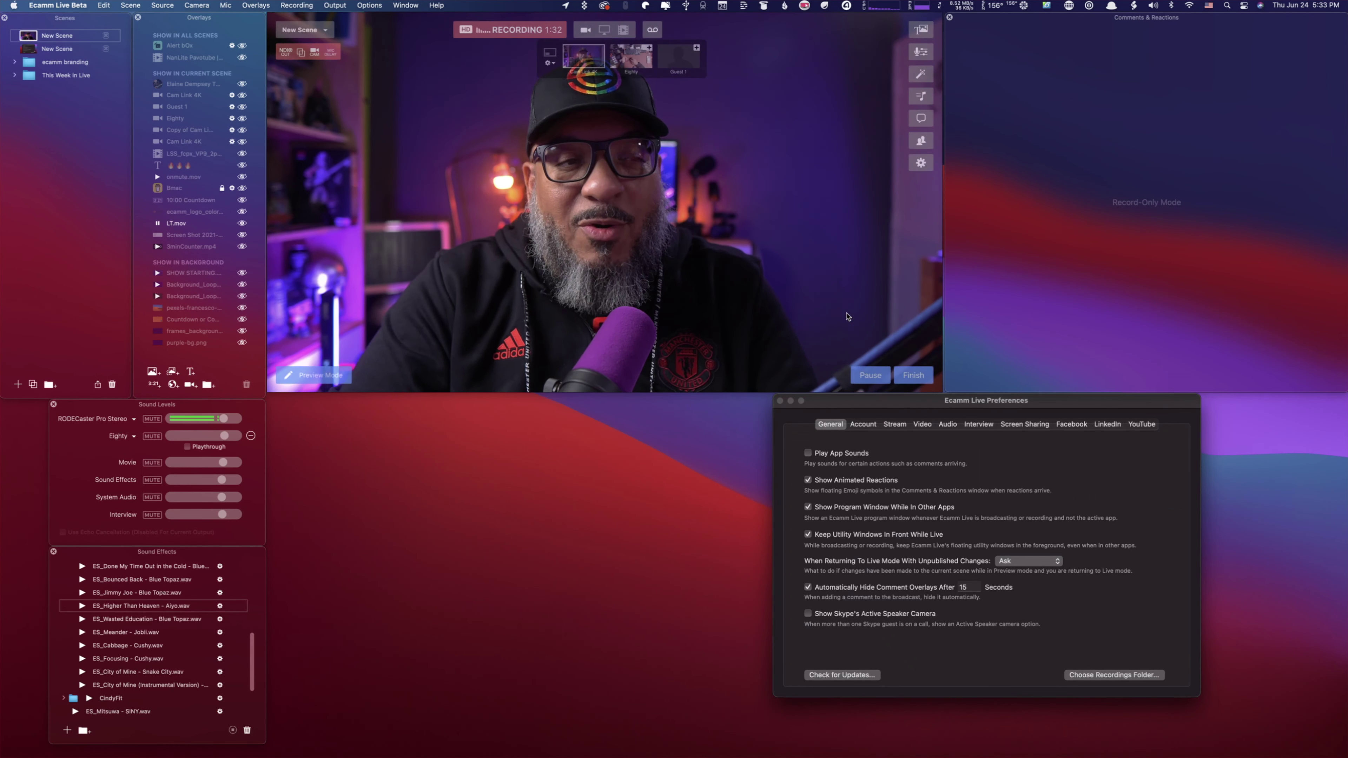
- Show and hide the Preferences window repeatedly from the main window's settings control, and leave it closed
{"action": "left_click", "coordinate": [920, 164]}
{"action": "left_click", "coordinate": [920, 164]}
{"action": "left_click", "coordinate": [921, 164]}
{"action": "left_click", "coordinate": [920, 164]}
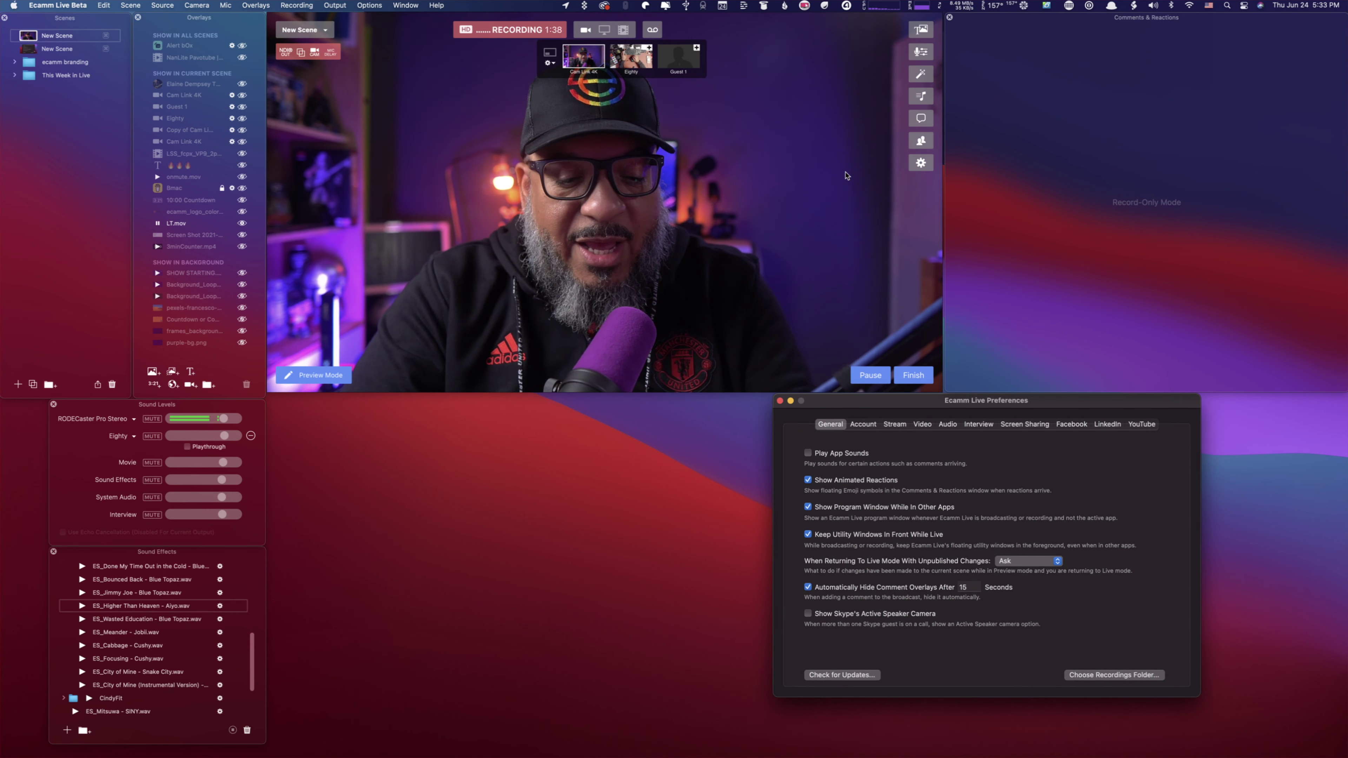
{"action": "left_click", "coordinate": [780, 402]}
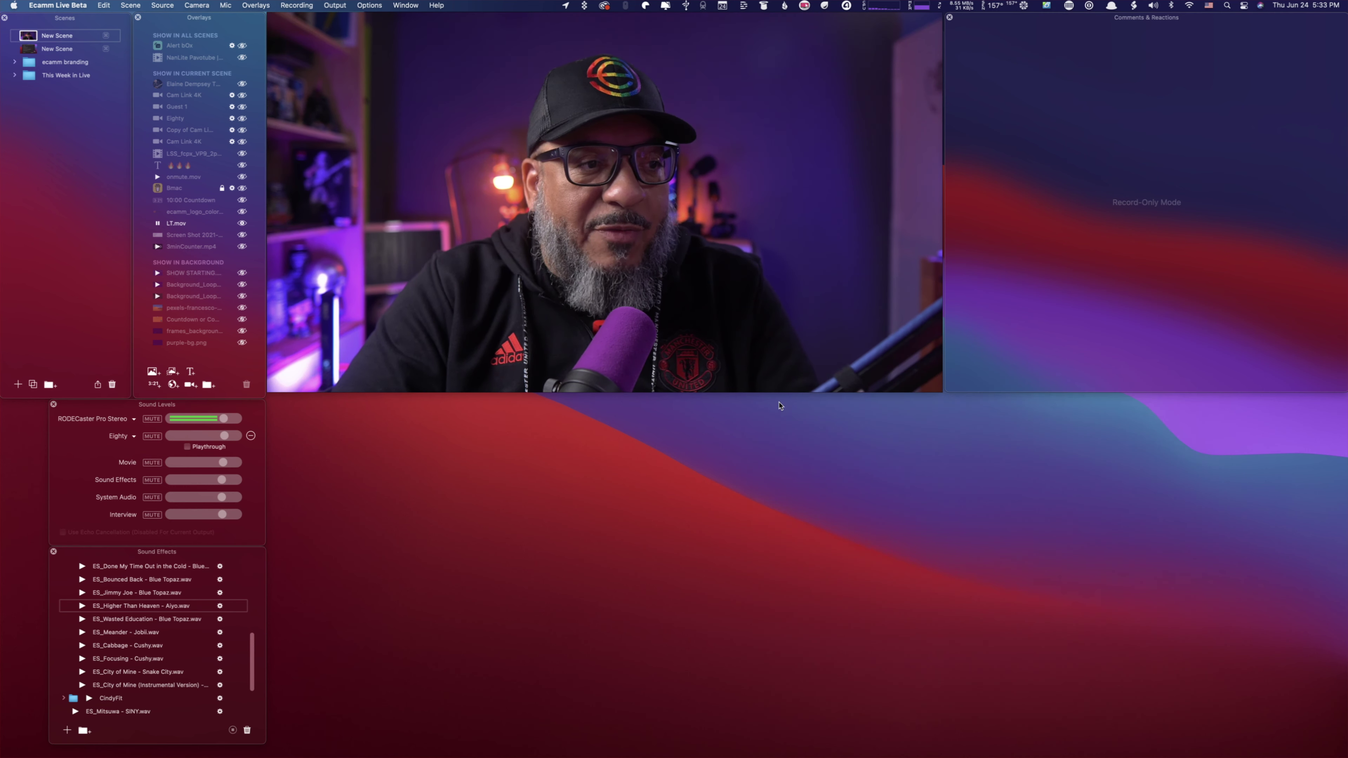
- Open the application's Preferences window on the General settings
{"action": "key", "text": "super+comma"}
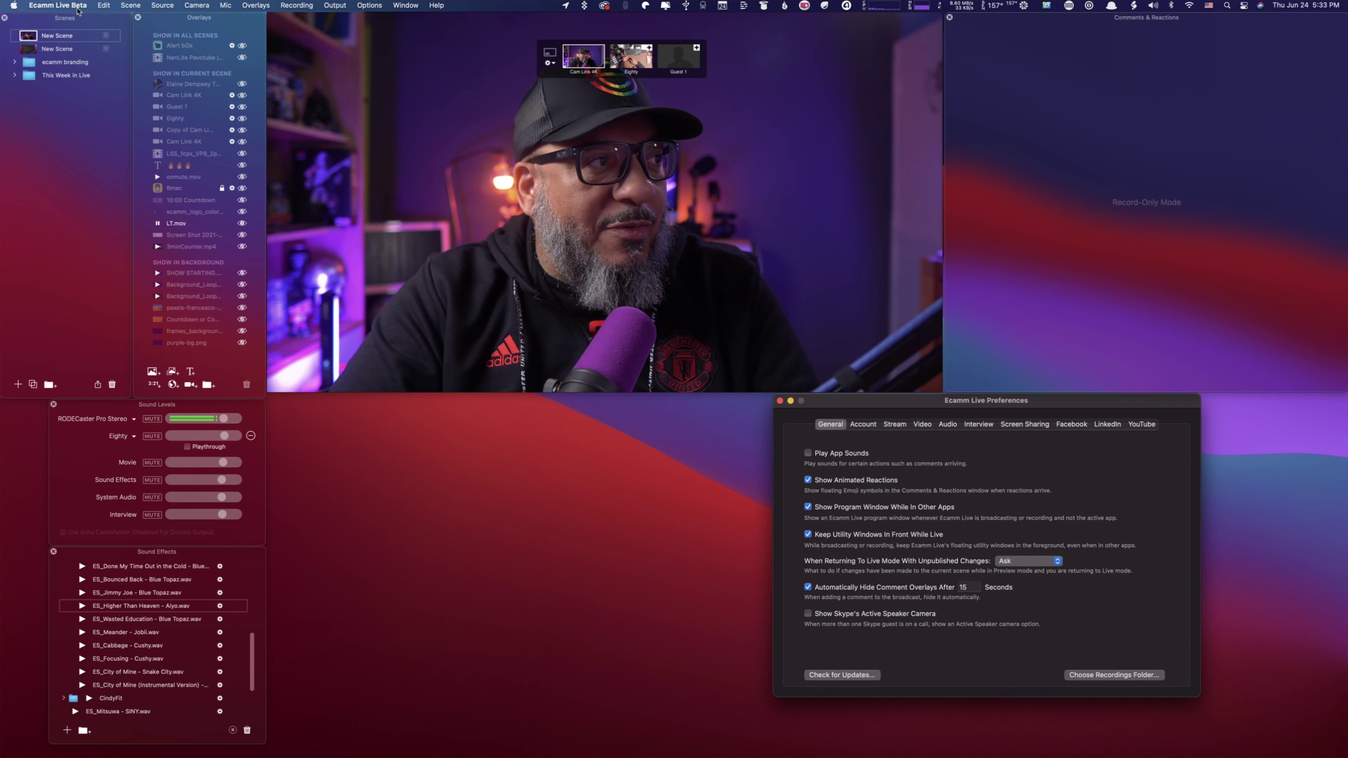
{"action": "left_click", "coordinate": [67, 5]}
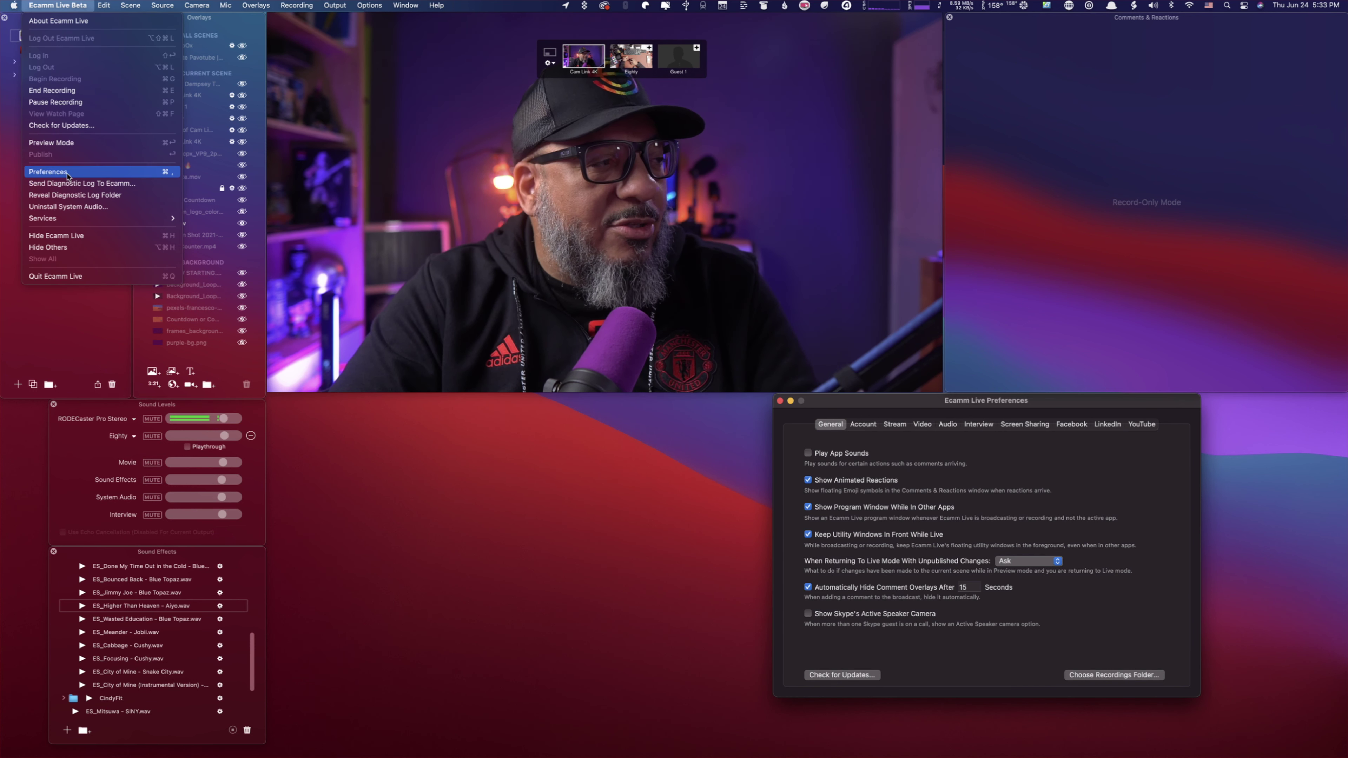
{"action": "left_click", "coordinate": [68, 173]}
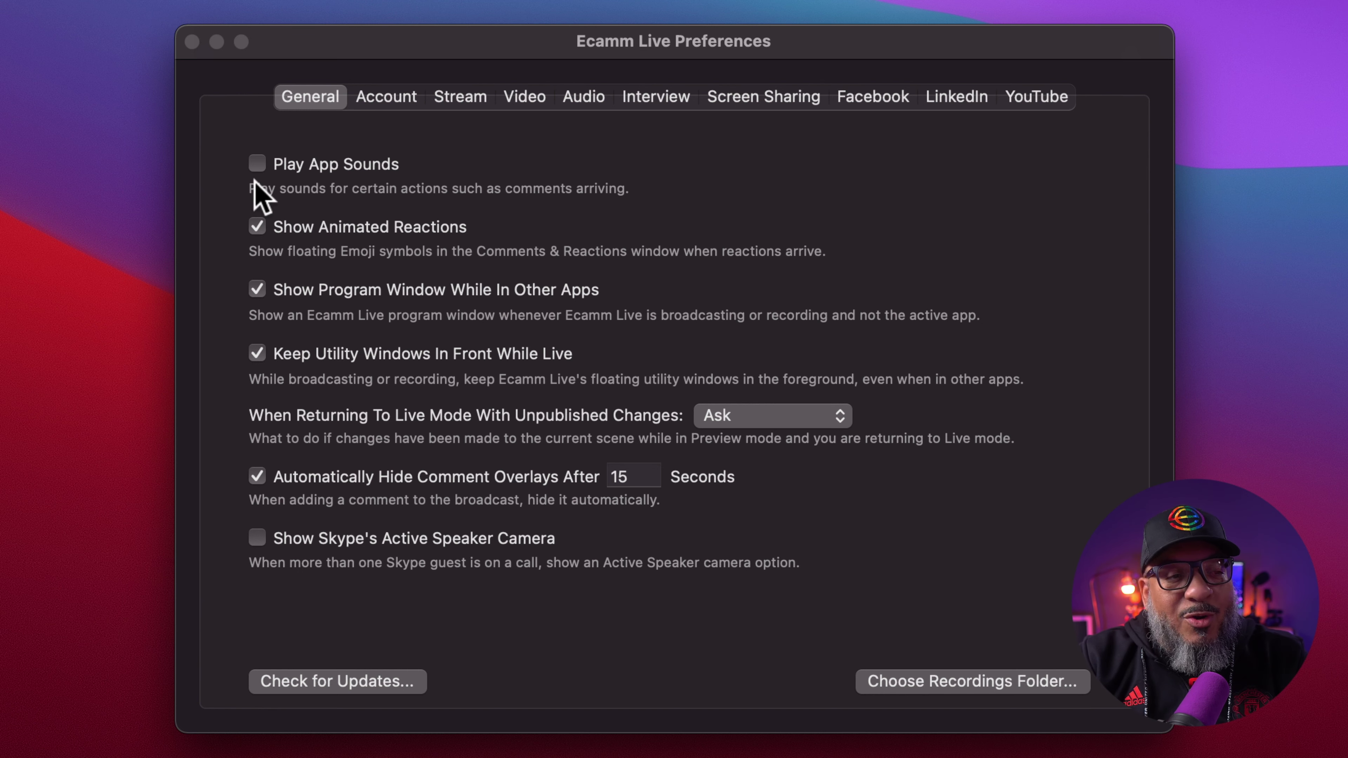
- Turn Play App Sounds on and off again in the General preferences, leaving it off
{"action": "left_click", "coordinate": [259, 168]}
{"action": "left_click", "coordinate": [258, 169]}
{"action": "left_click", "coordinate": [258, 169]}
{"action": "left_click", "coordinate": [258, 169]}
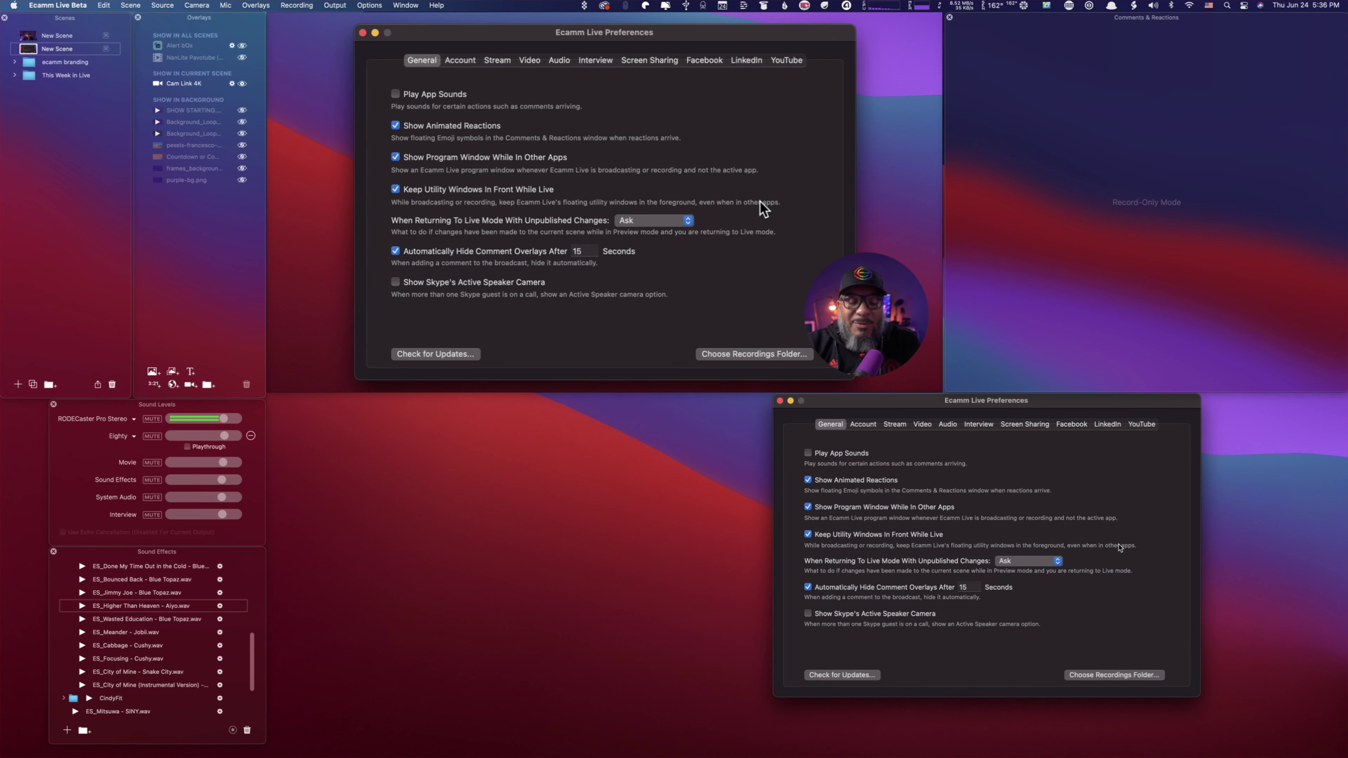
- Review the choices for returning to live mode with unpublished changes and keep Ask
{"action": "left_click_drag", "start_coordinate": [238, 545], "coordinate": [239, 552]}
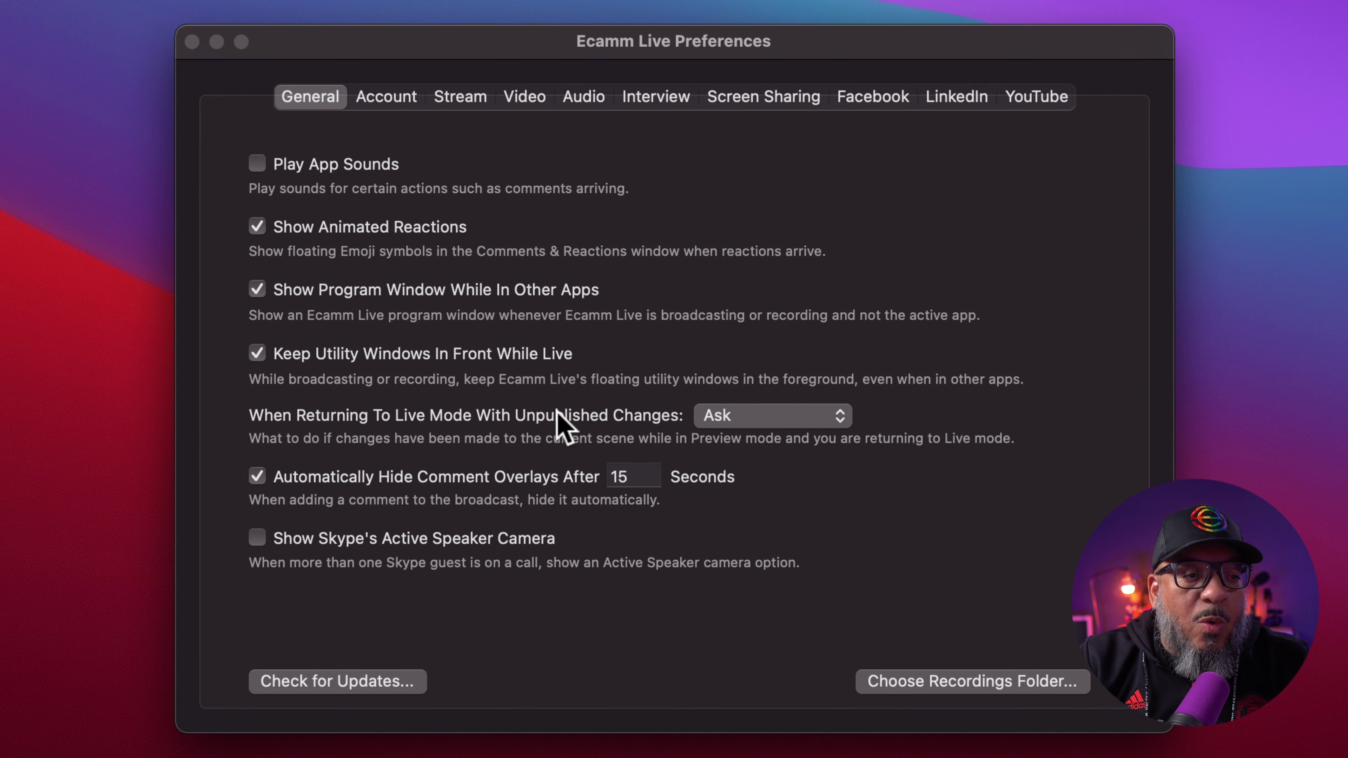
{"action": "left_click", "coordinate": [743, 413]}
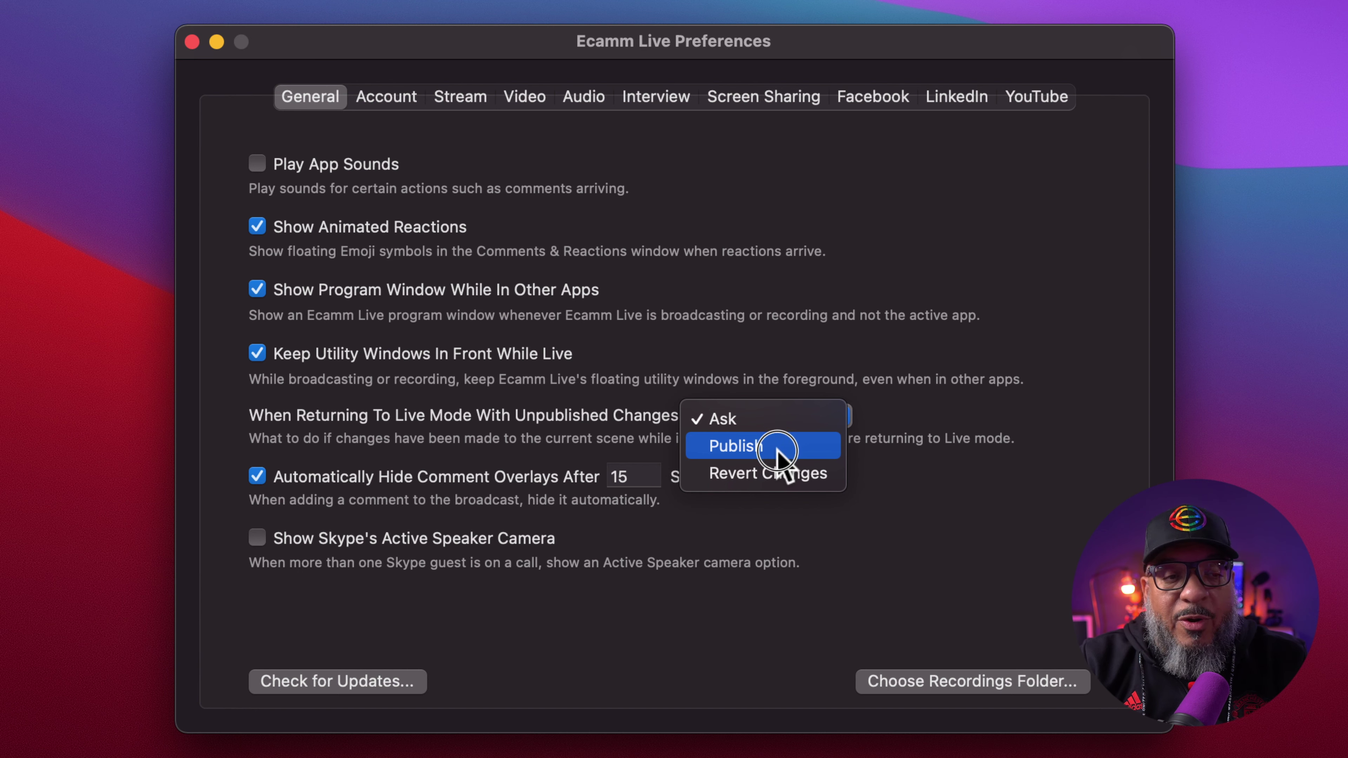
{"action": "left_click", "coordinate": [780, 421]}
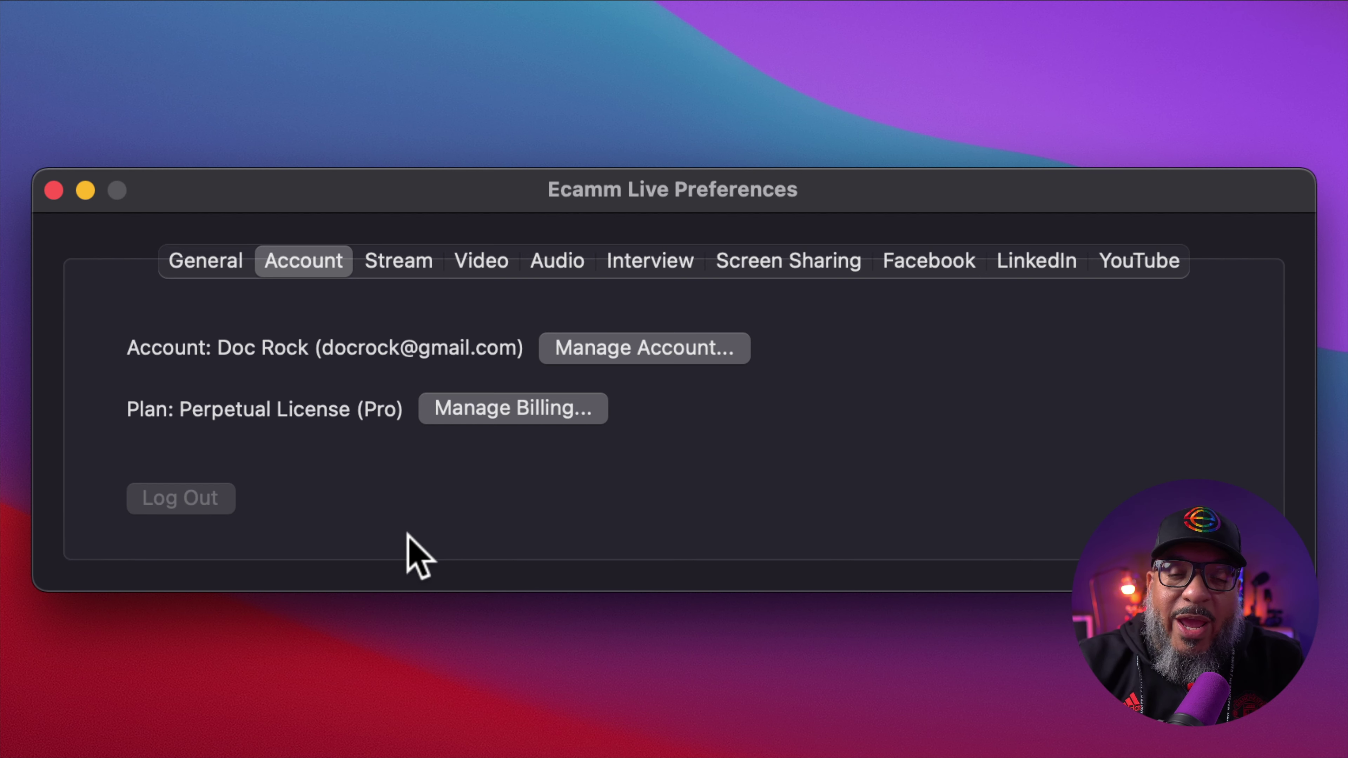
- Show the Stream preferences
{"action": "left_click", "coordinate": [398, 261]}
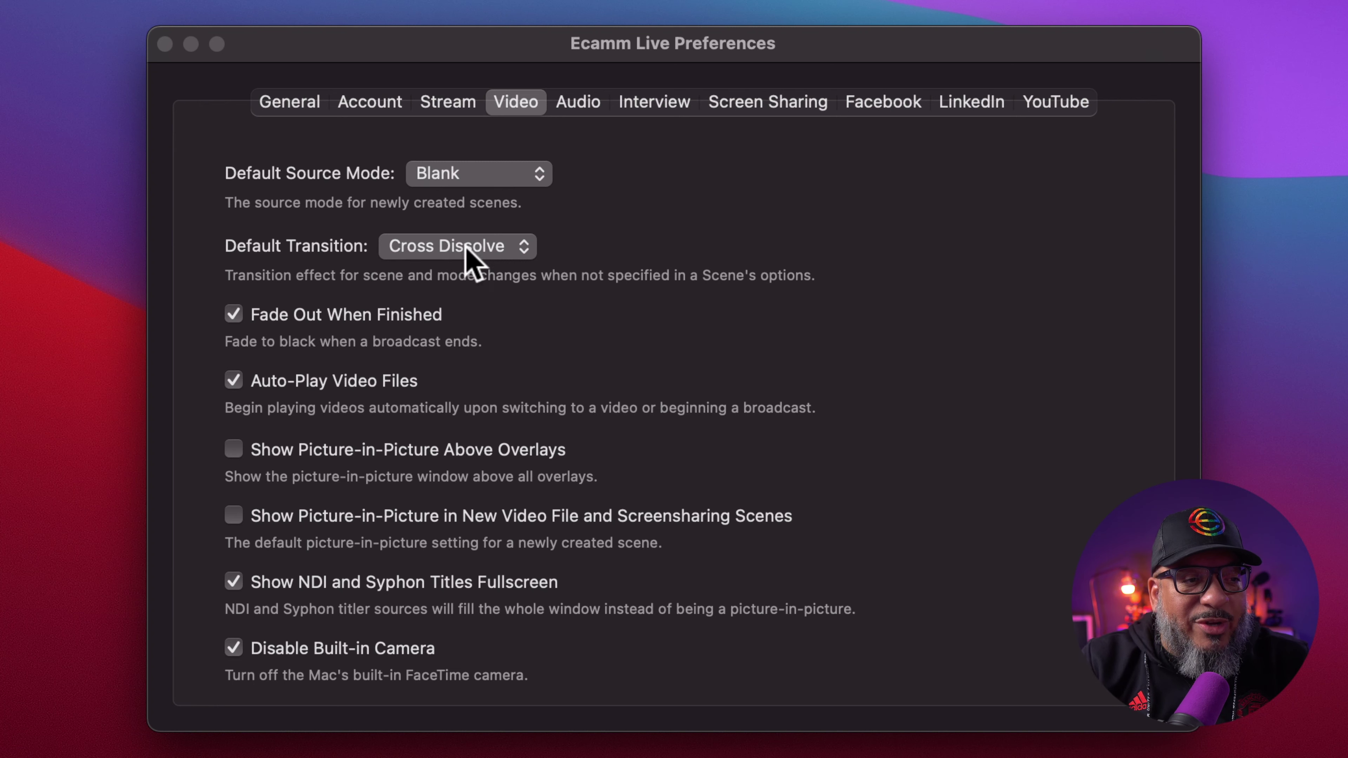
- Try Copy Machine and No Transition as the default transition in the Video preferences, and set it back to Cross Dissolve
{"action": "left_click", "coordinate": [480, 249]}
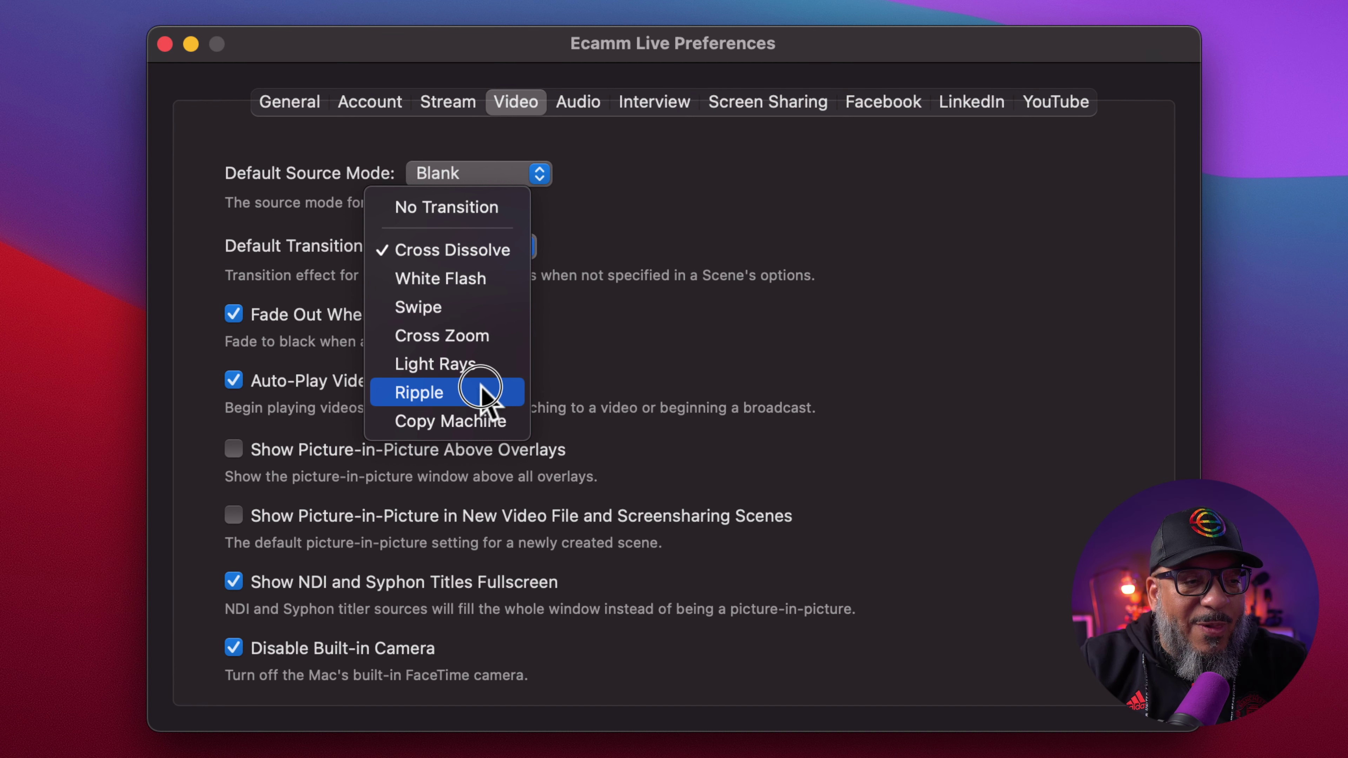
{"action": "left_click", "coordinate": [485, 422]}
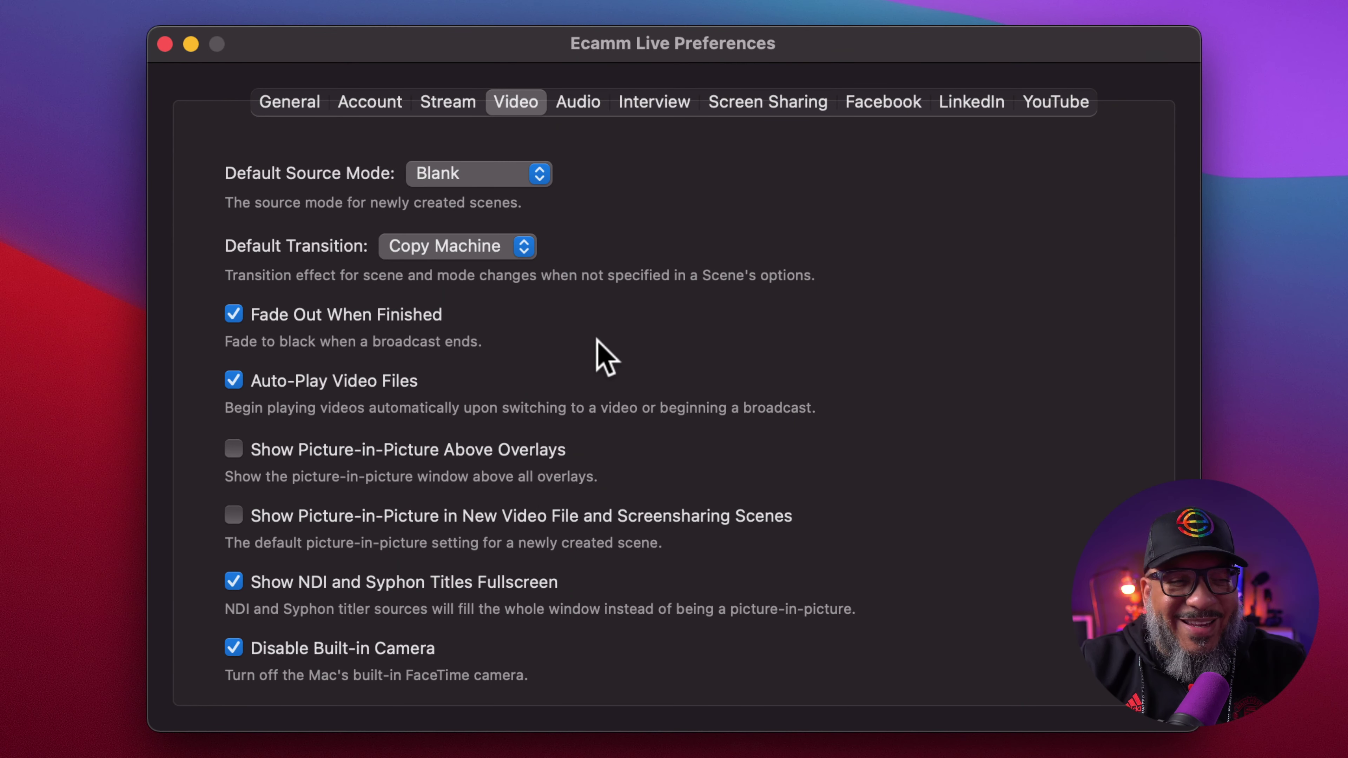
{"action": "left_click", "coordinate": [451, 247]}
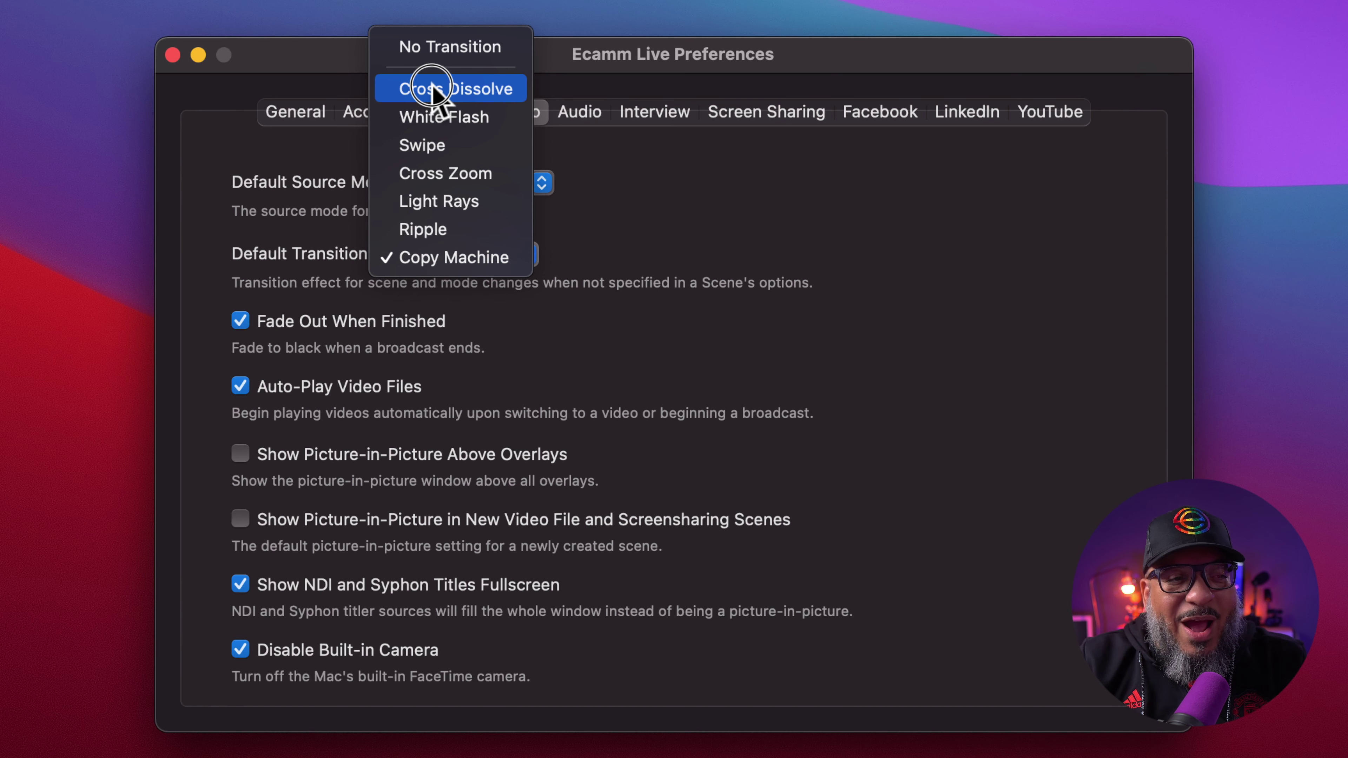
{"action": "left_click", "coordinate": [419, 45]}
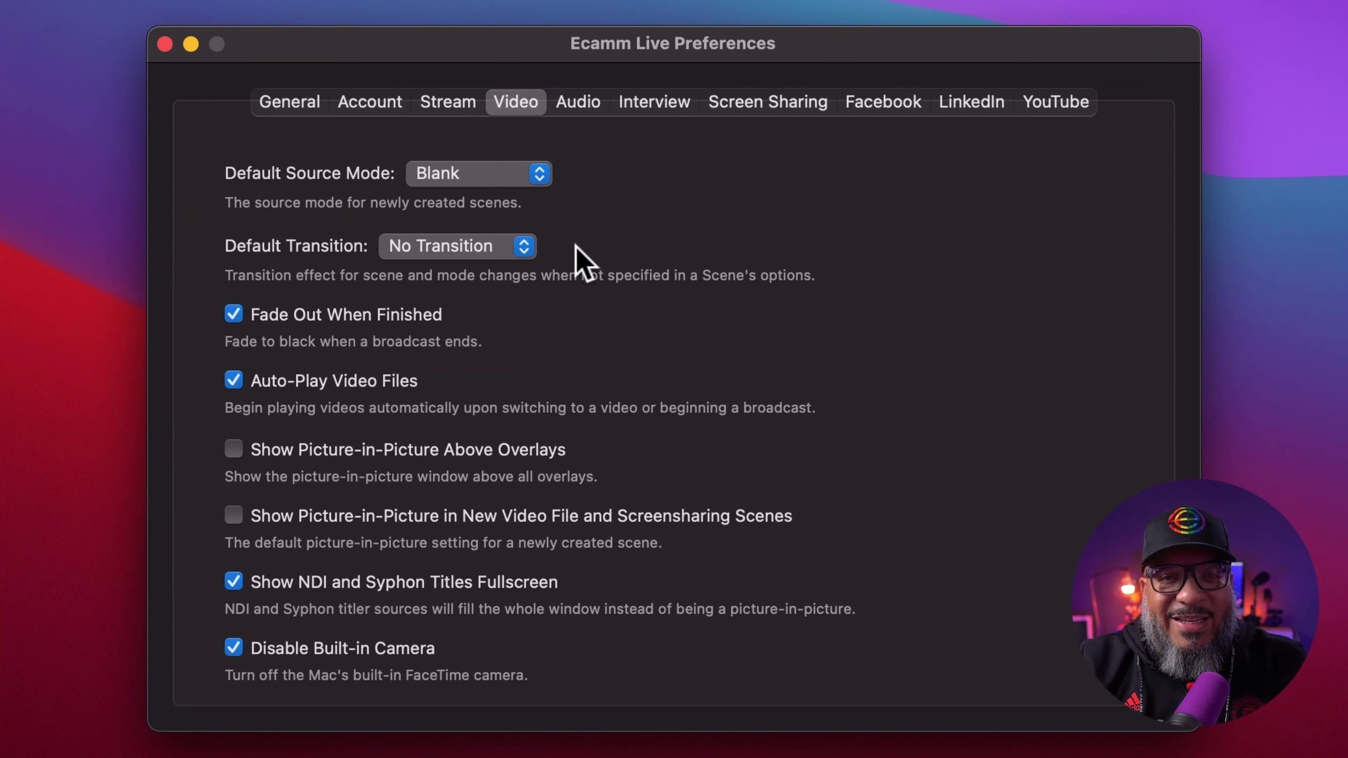
{"action": "left_click", "coordinate": [475, 249]}
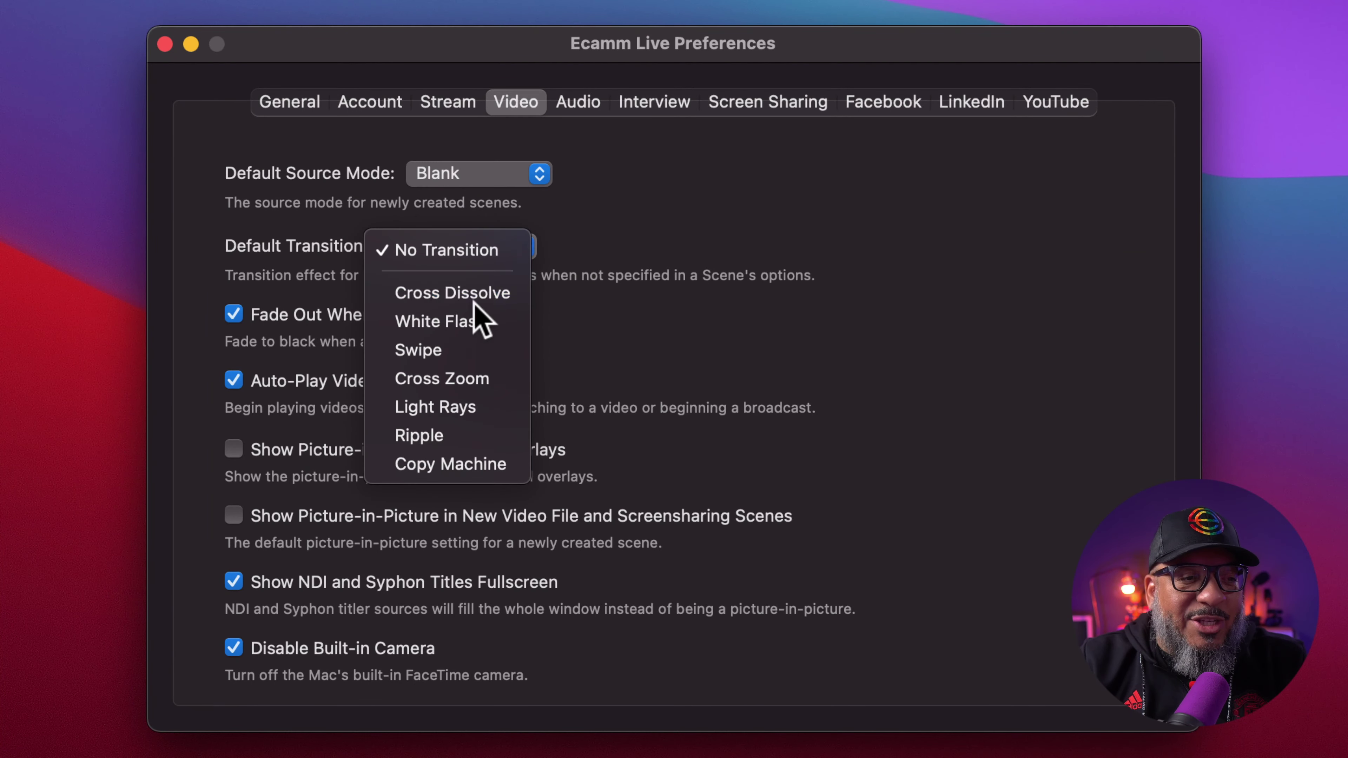
{"action": "left_click", "coordinate": [451, 292]}
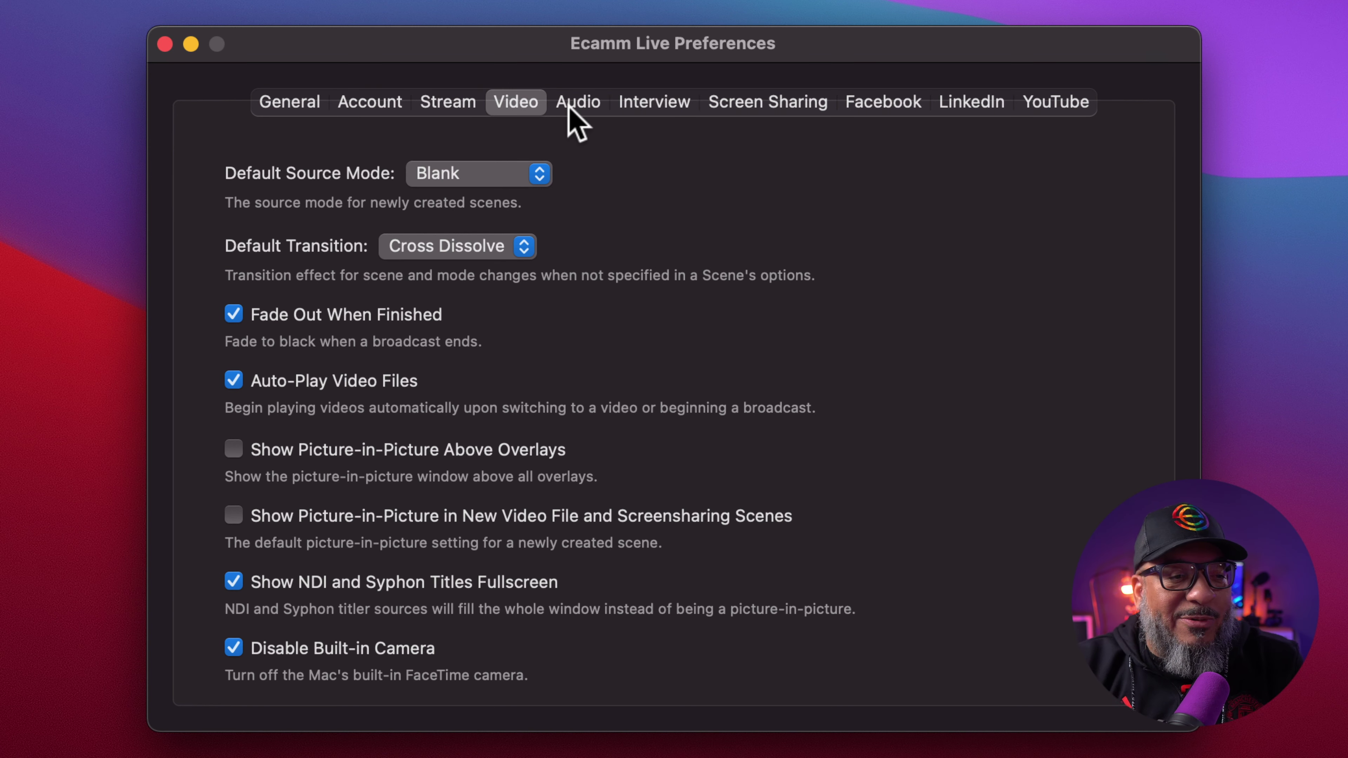
- Show the Audio preferences and review the available speaker devices, keeping System Default (RODECaster Pro Stereo)
{"action": "left_click", "coordinate": [578, 100]}
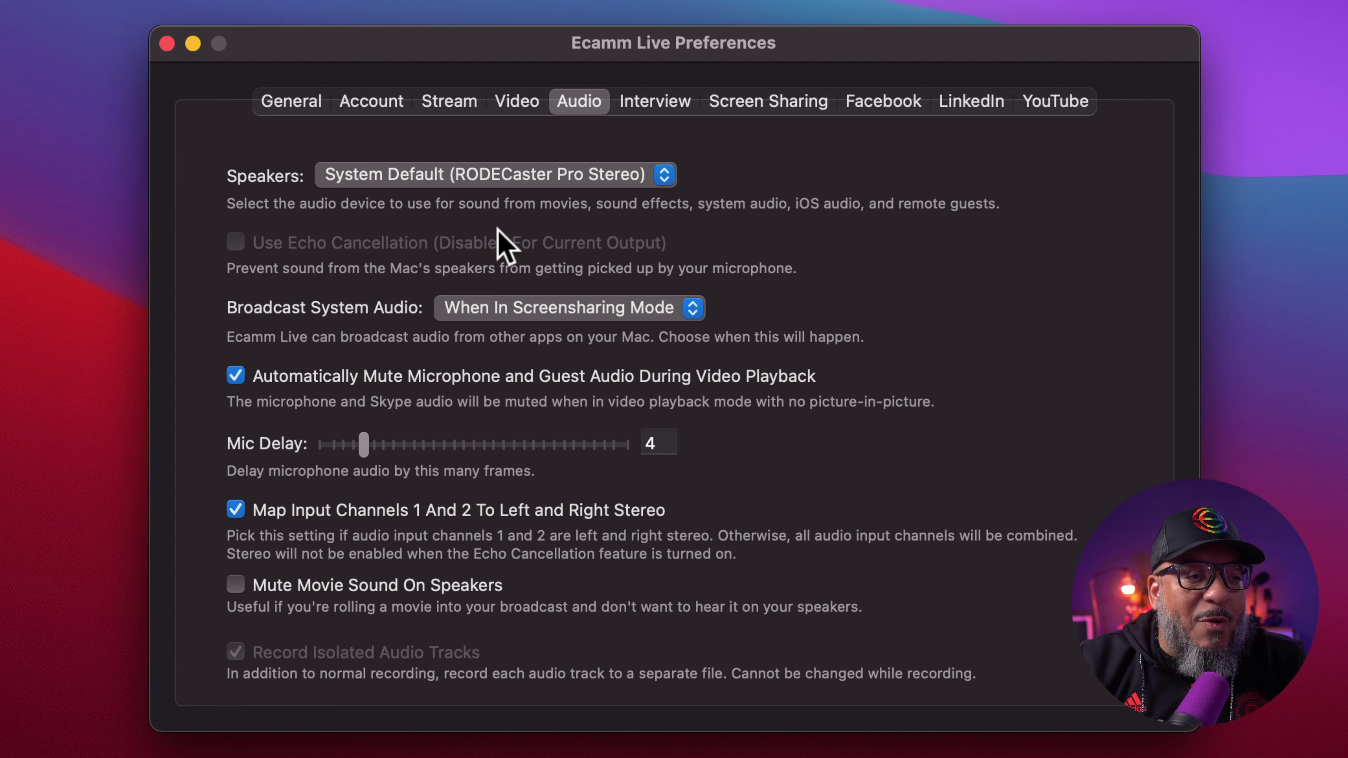
{"action": "left_click", "coordinate": [516, 179]}
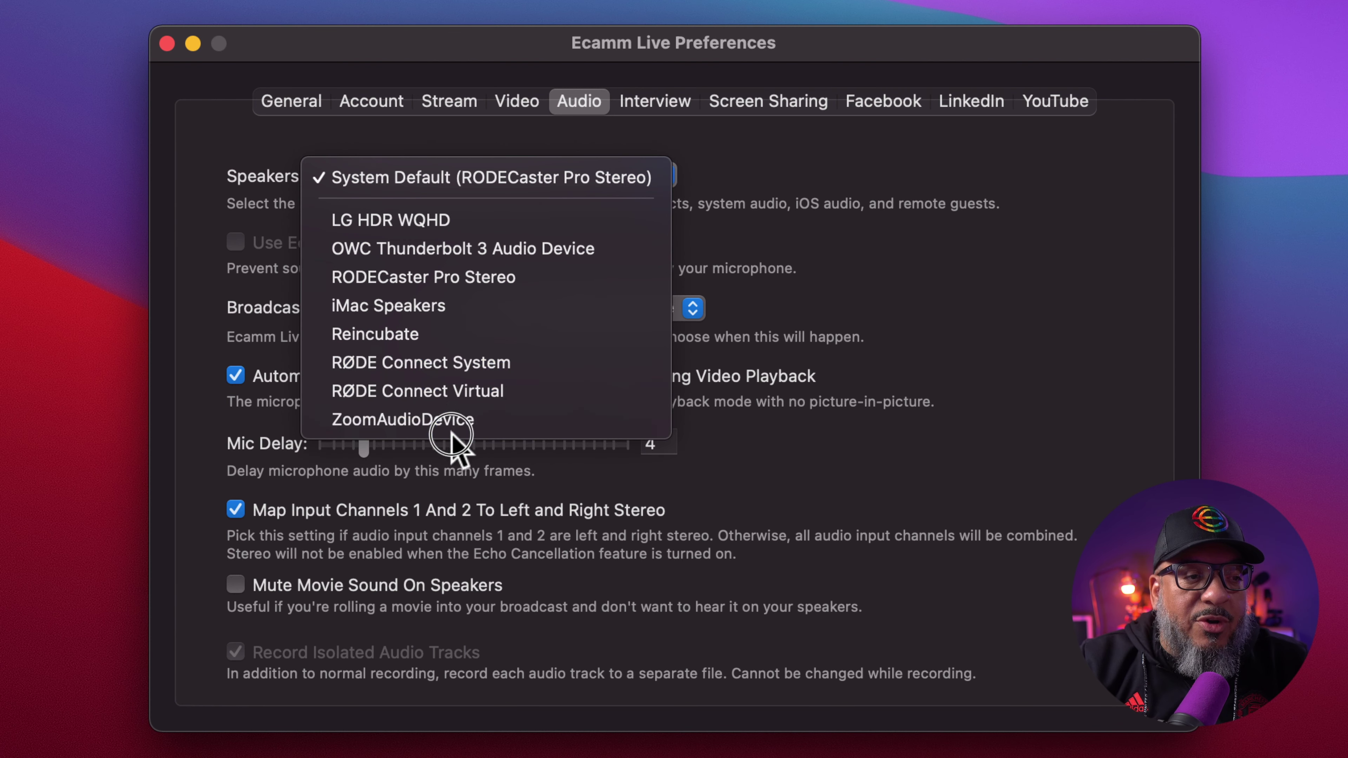
{"action": "left_click", "coordinate": [605, 175]}
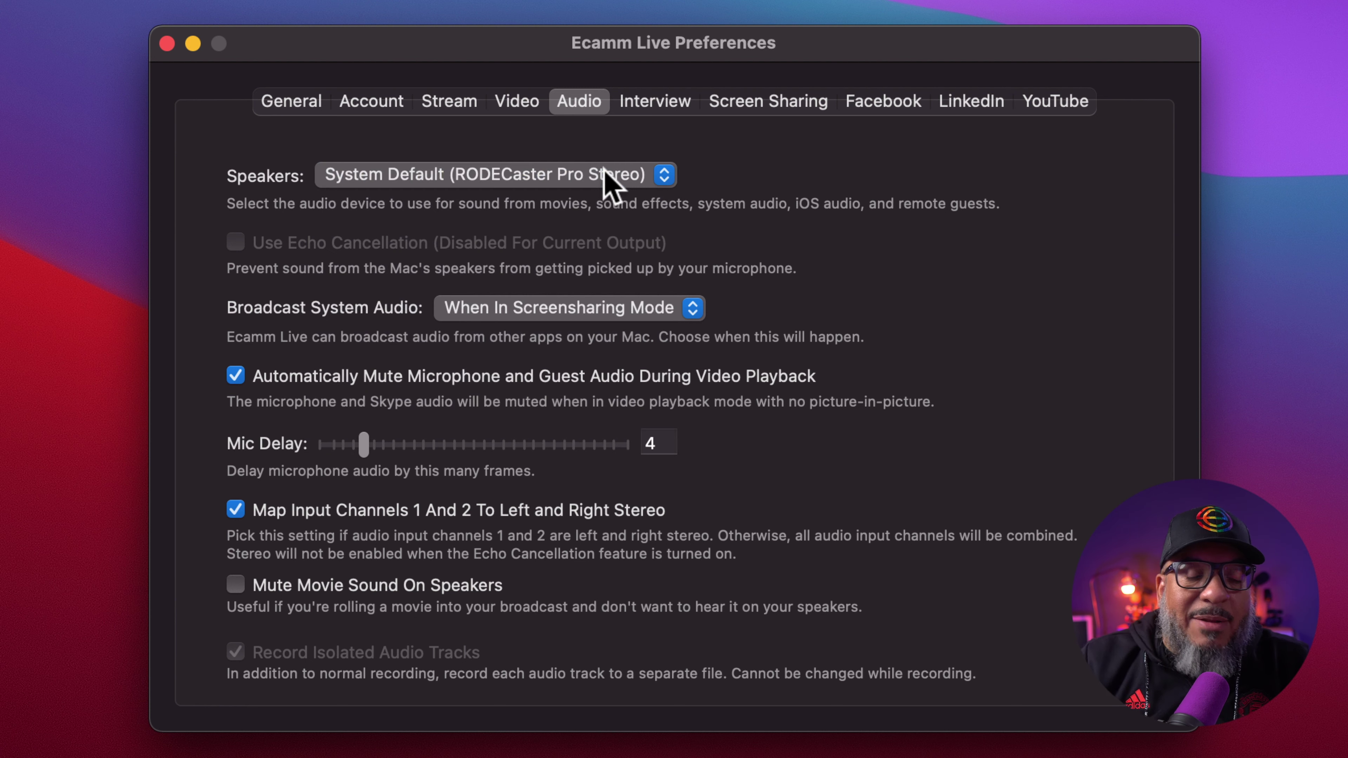
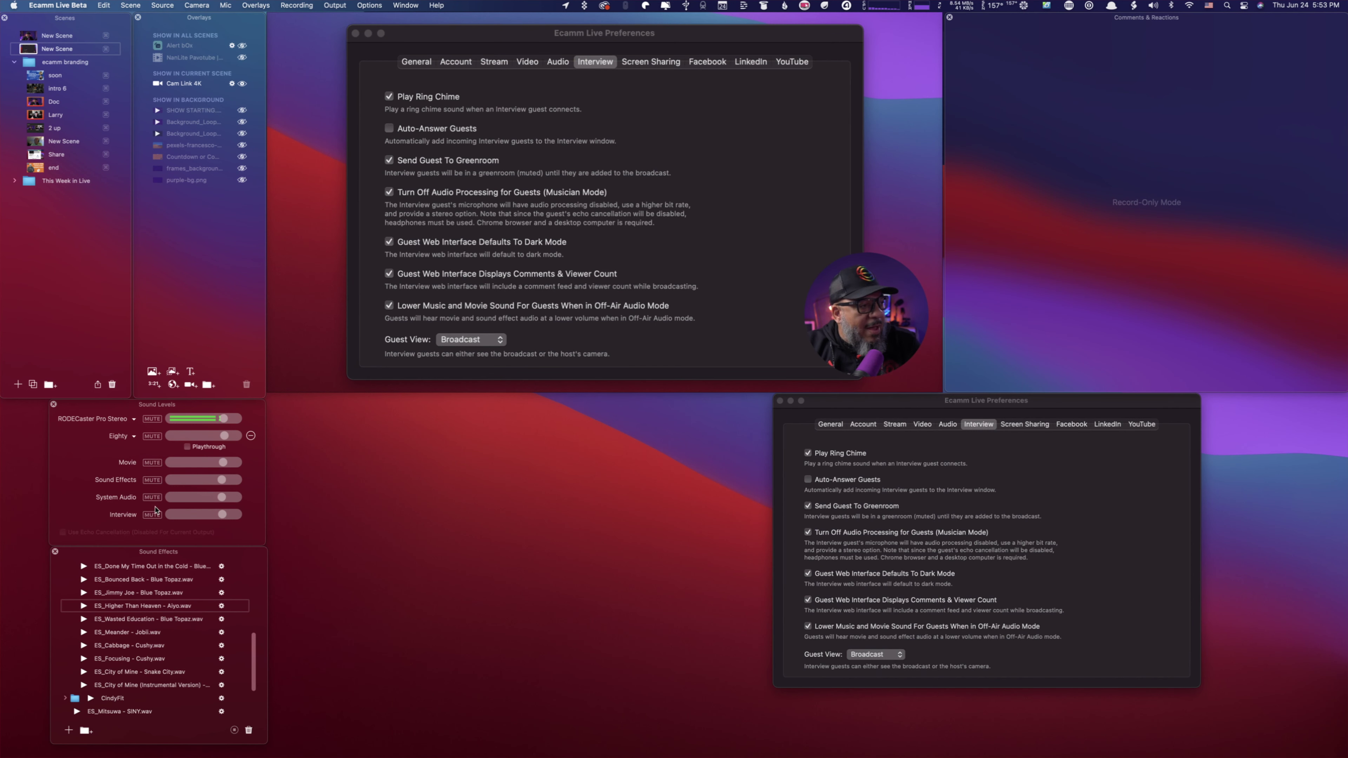
- Mute and unmute the Interview and RODECaster Pro Stereo channels in the Sound Levels window
{"action": "left_click", "coordinate": [152, 514]}
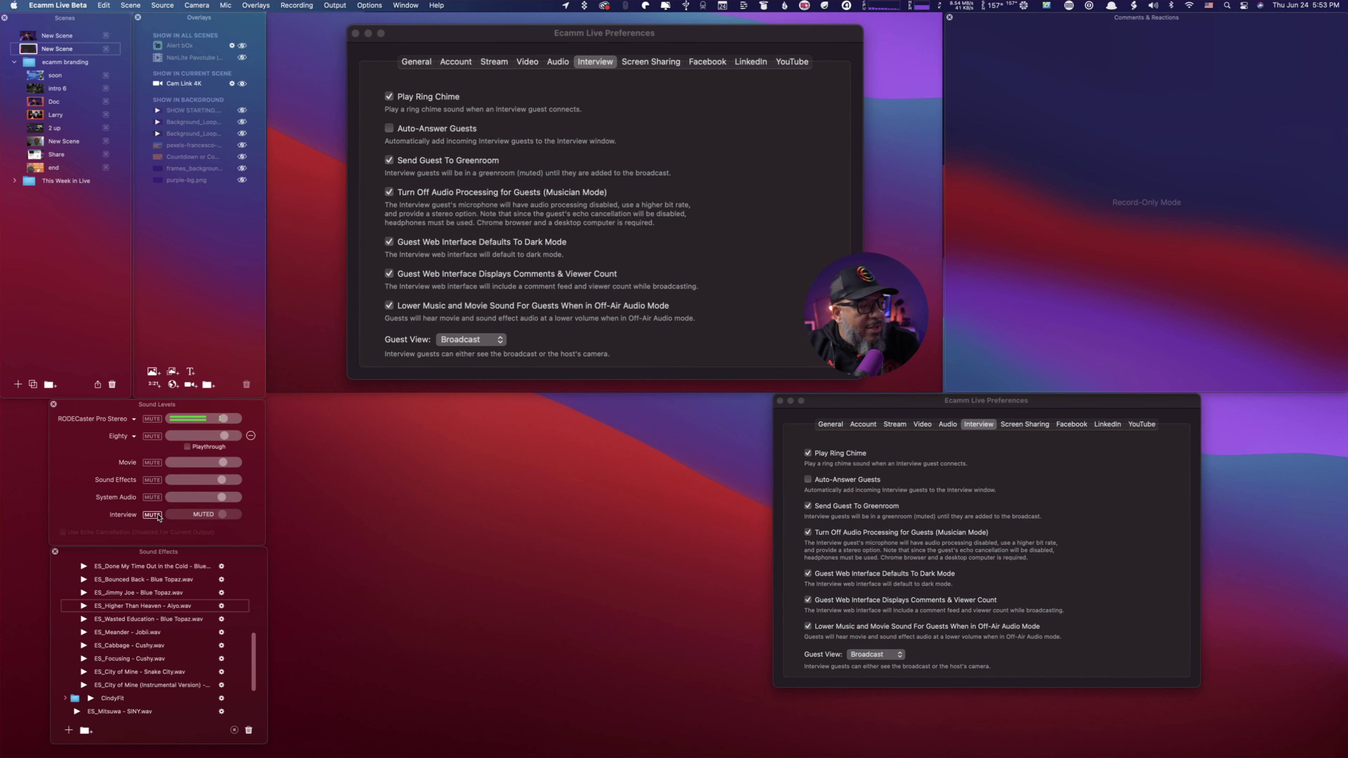
{"action": "left_click", "coordinate": [153, 419]}
{"action": "left_click", "coordinate": [153, 419]}
{"action": "left_click", "coordinate": [152, 515]}
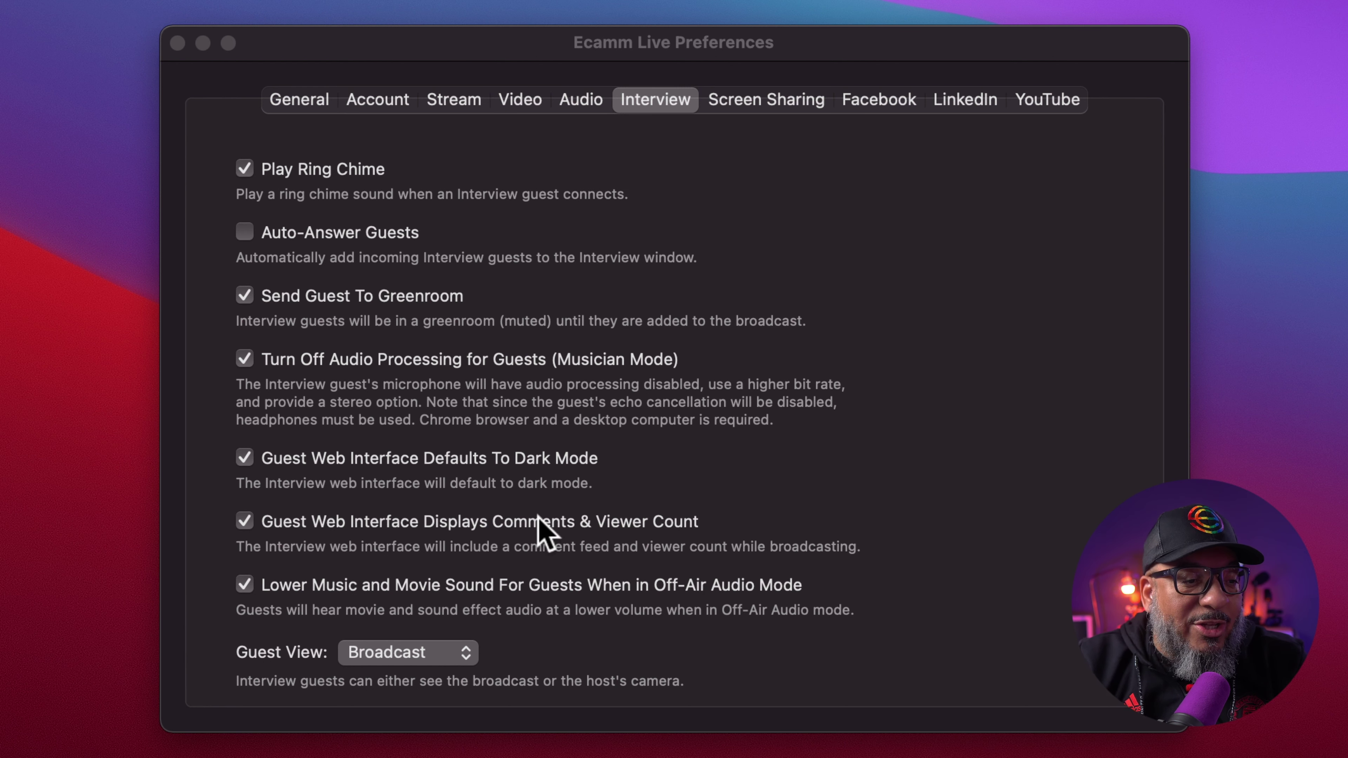
- Review the Guest View choices in the Interview preferences and keep Broadcast
{"action": "left_click", "coordinate": [431, 655]}
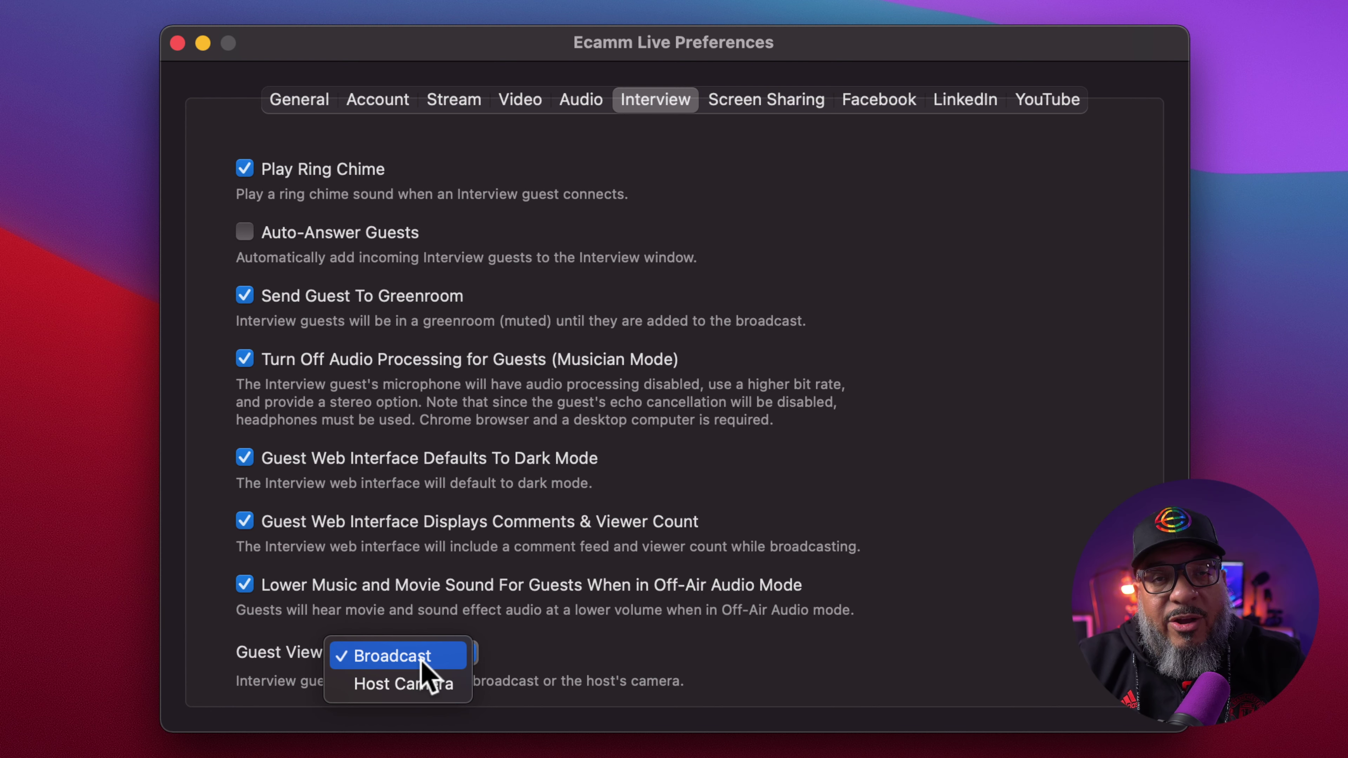
{"action": "left_click", "coordinate": [851, 232]}
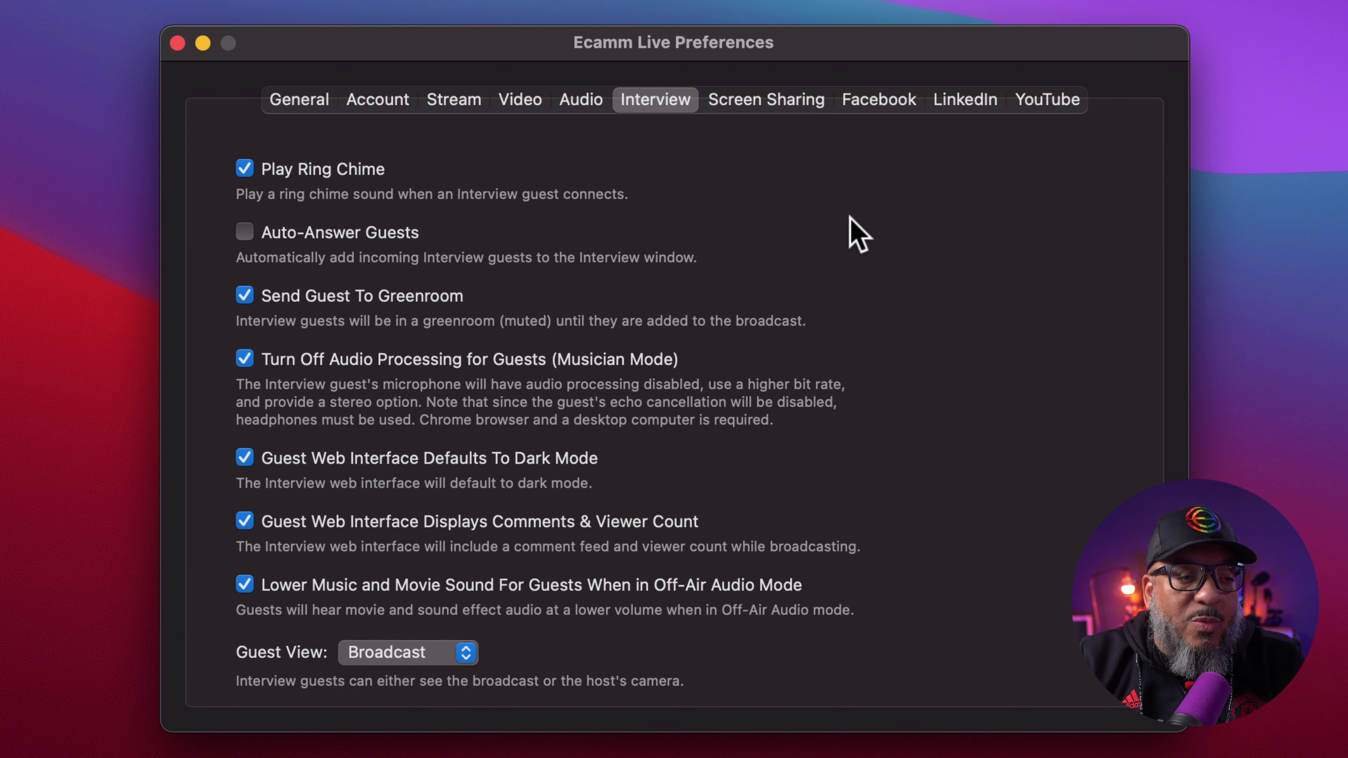
- Show the Screen Sharing preferences and turn Include Desktop Picture off and back on
{"action": "left_click", "coordinate": [778, 100]}
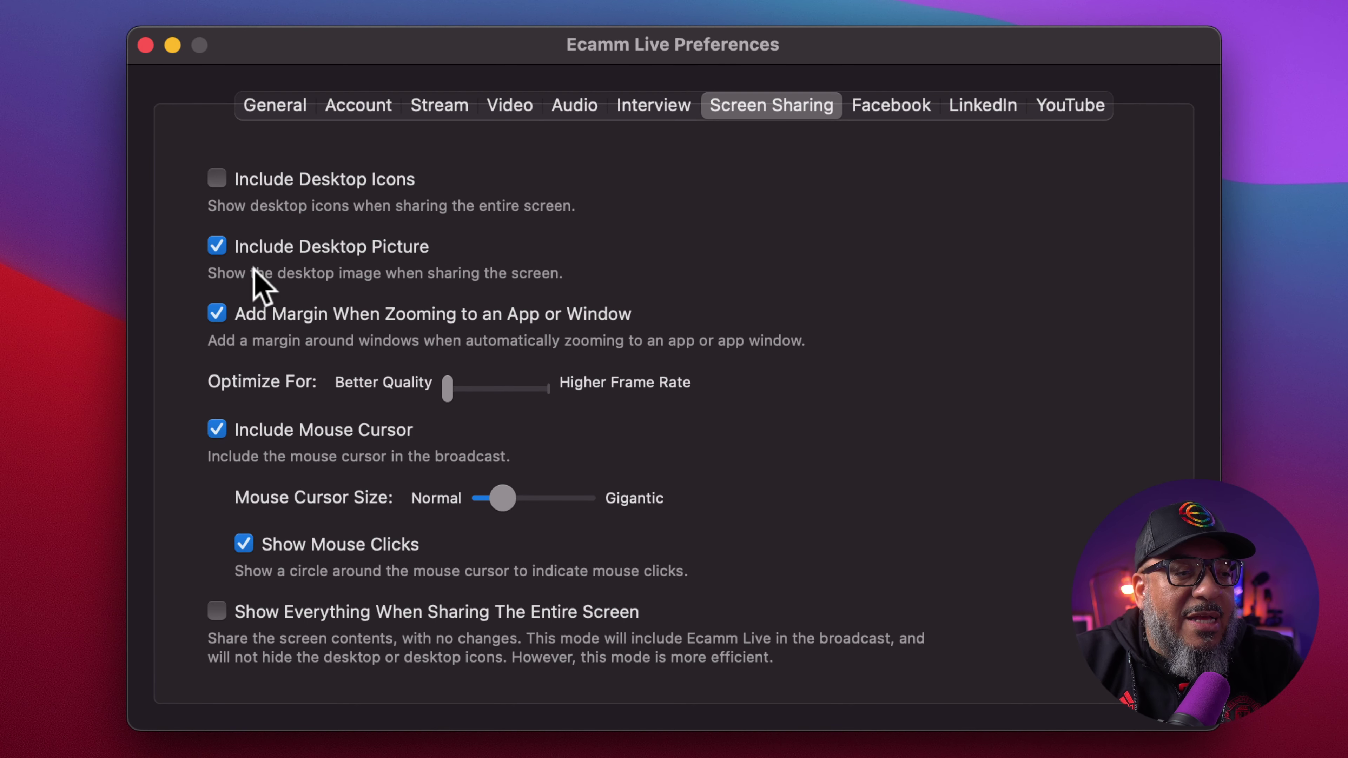
{"action": "left_click", "coordinate": [217, 245]}
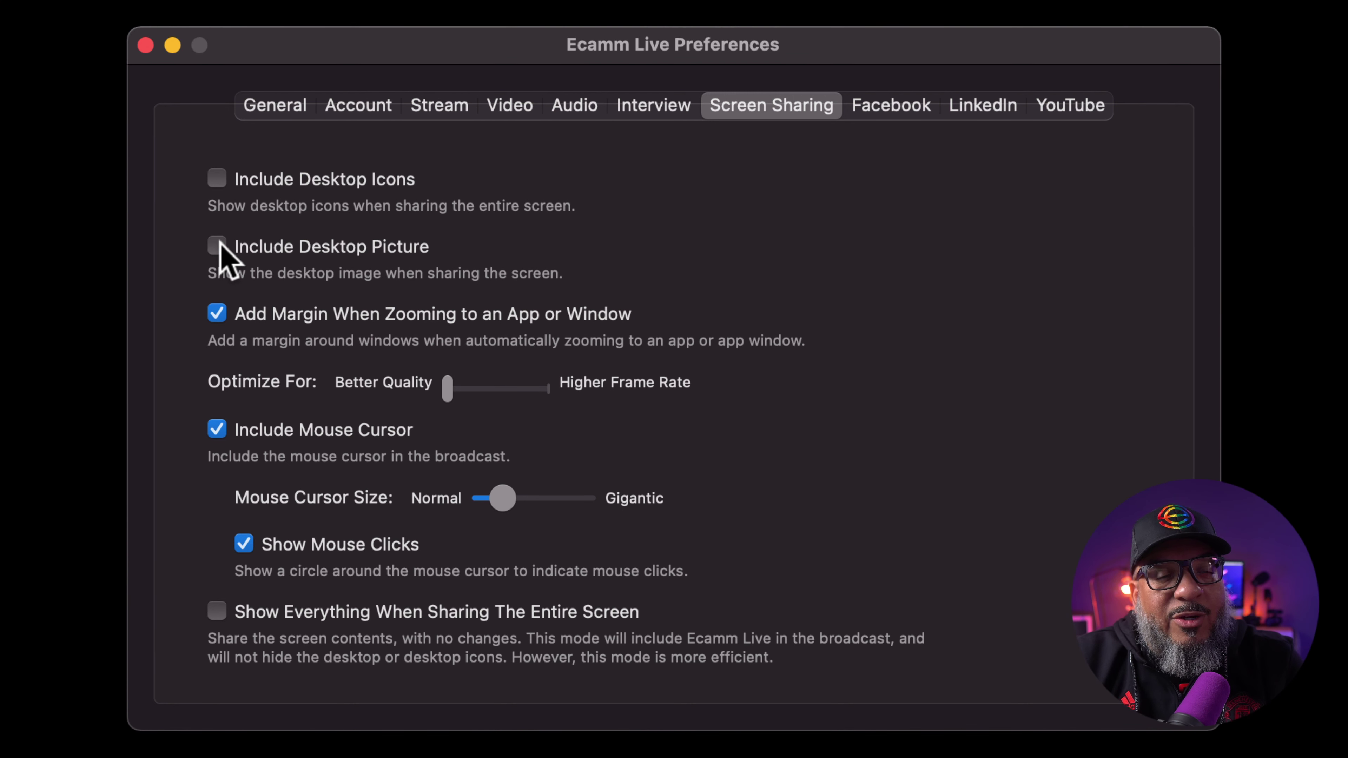
{"action": "left_click", "coordinate": [223, 252]}
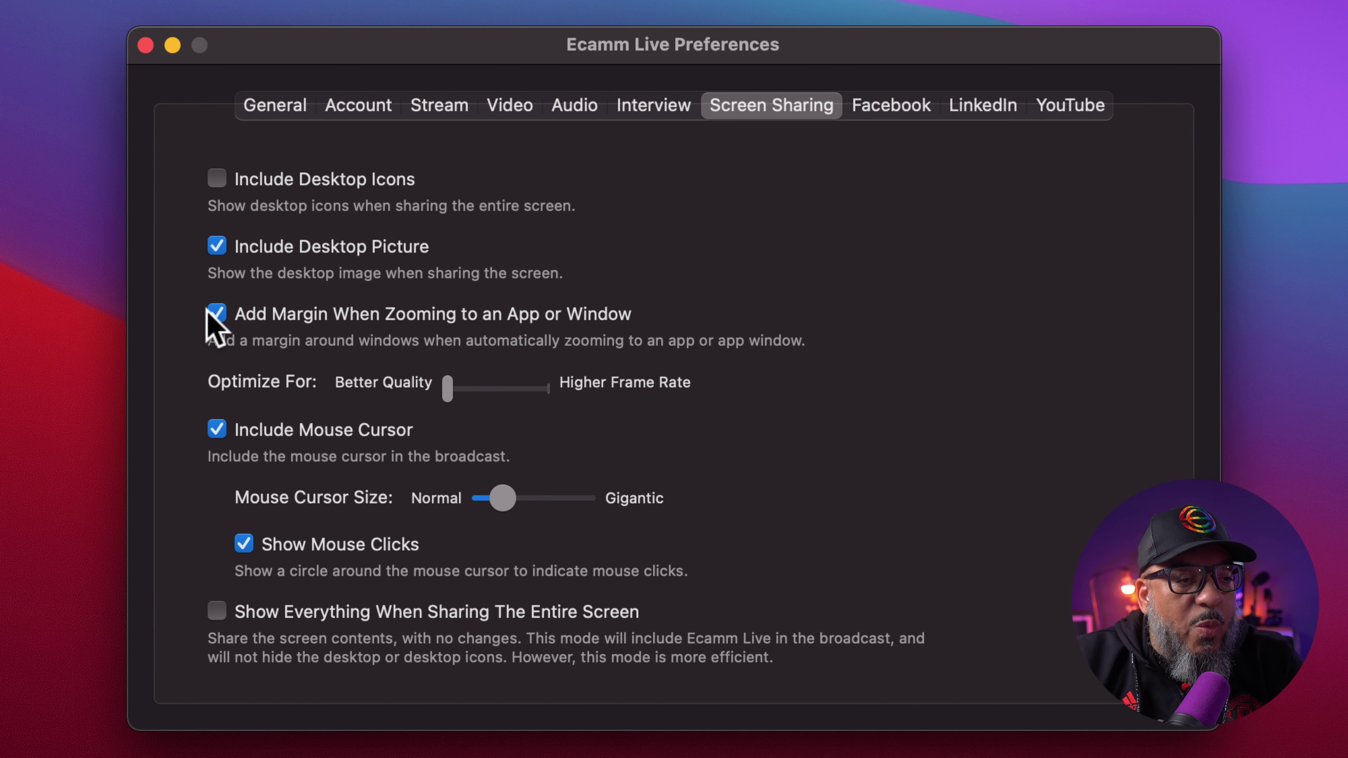
- Toggle Add Margin When Zooming to an App or Window off and on to compare, leaving it on
{"action": "left_click", "coordinate": [216, 313]}
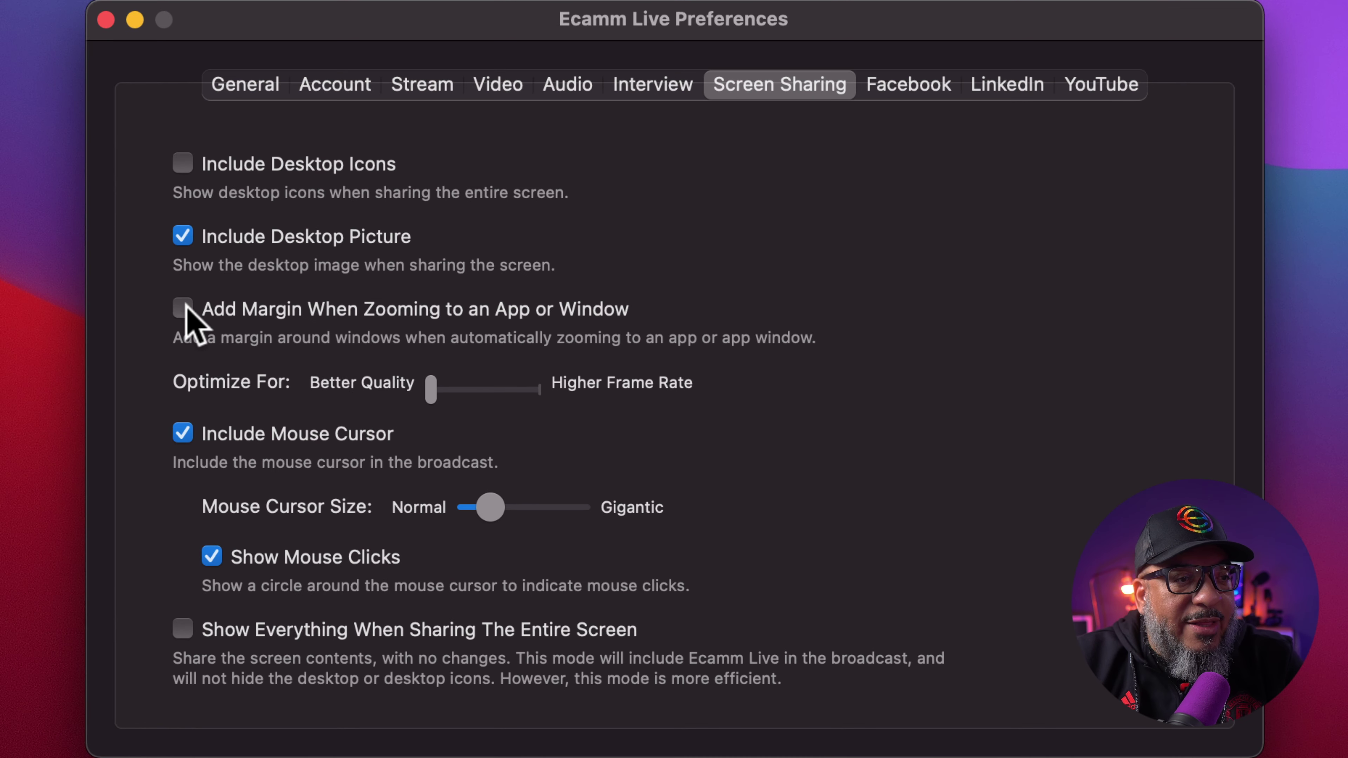
{"action": "left_click", "coordinate": [184, 309]}
{"action": "left_click", "coordinate": [184, 308]}
{"action": "left_click", "coordinate": [184, 309]}
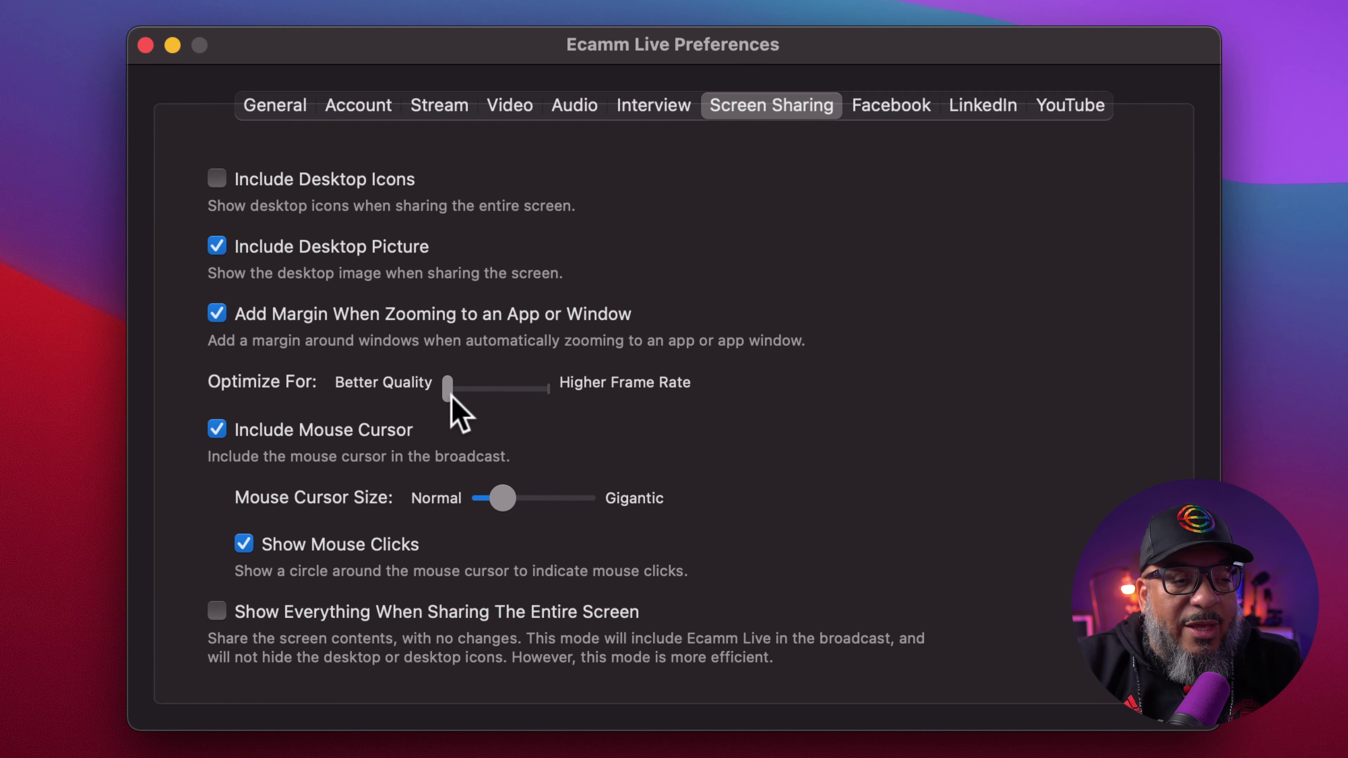
- Keep Optimize For at Better Quality and make the mouse cursor size slightly larger for screen sharing
{"action": "mouse_move", "coordinate": [450, 394]}
{"action": "left_mouse_down"}
{"action": "mouse_move", "coordinate": [577, 405]}
{"action": "mouse_move", "coordinate": [437, 391]}
{"action": "left_mouse_up"}
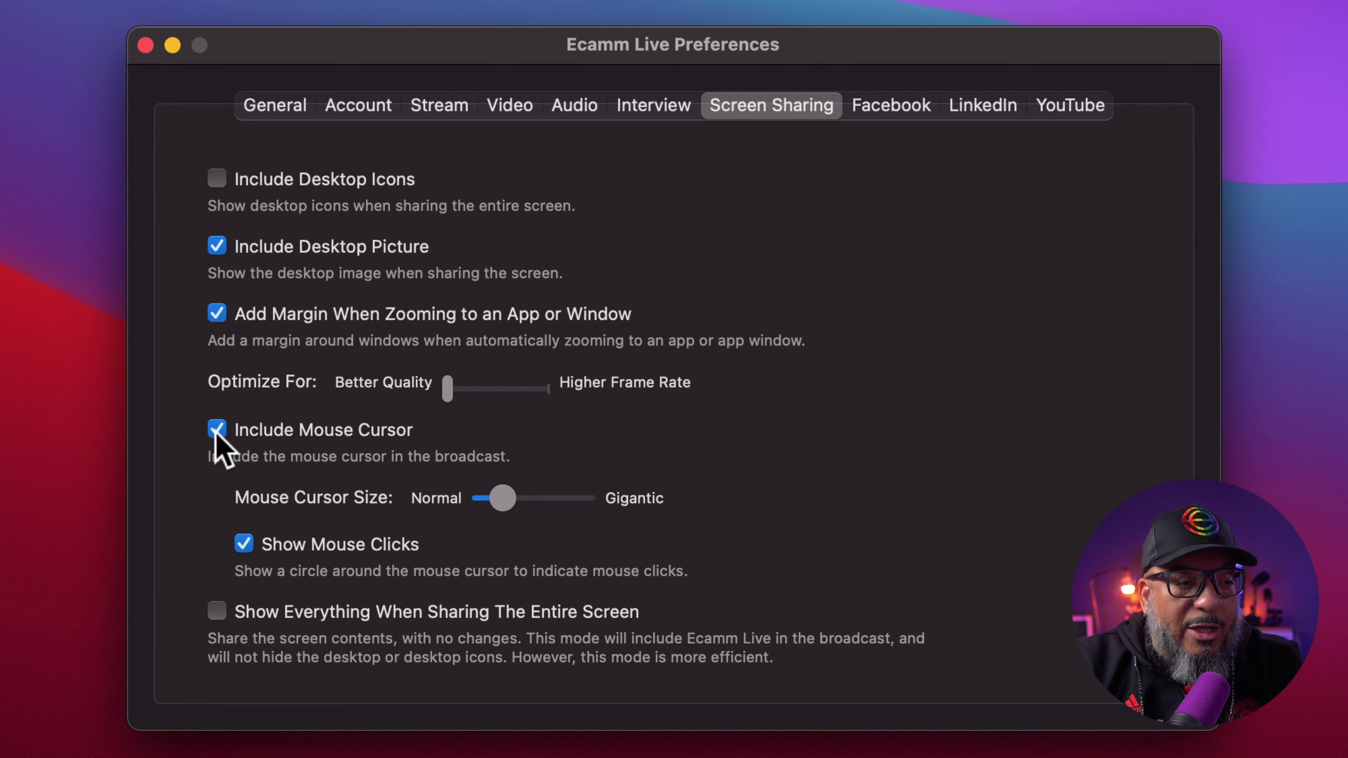
{"action": "left_click", "coordinate": [454, 396]}
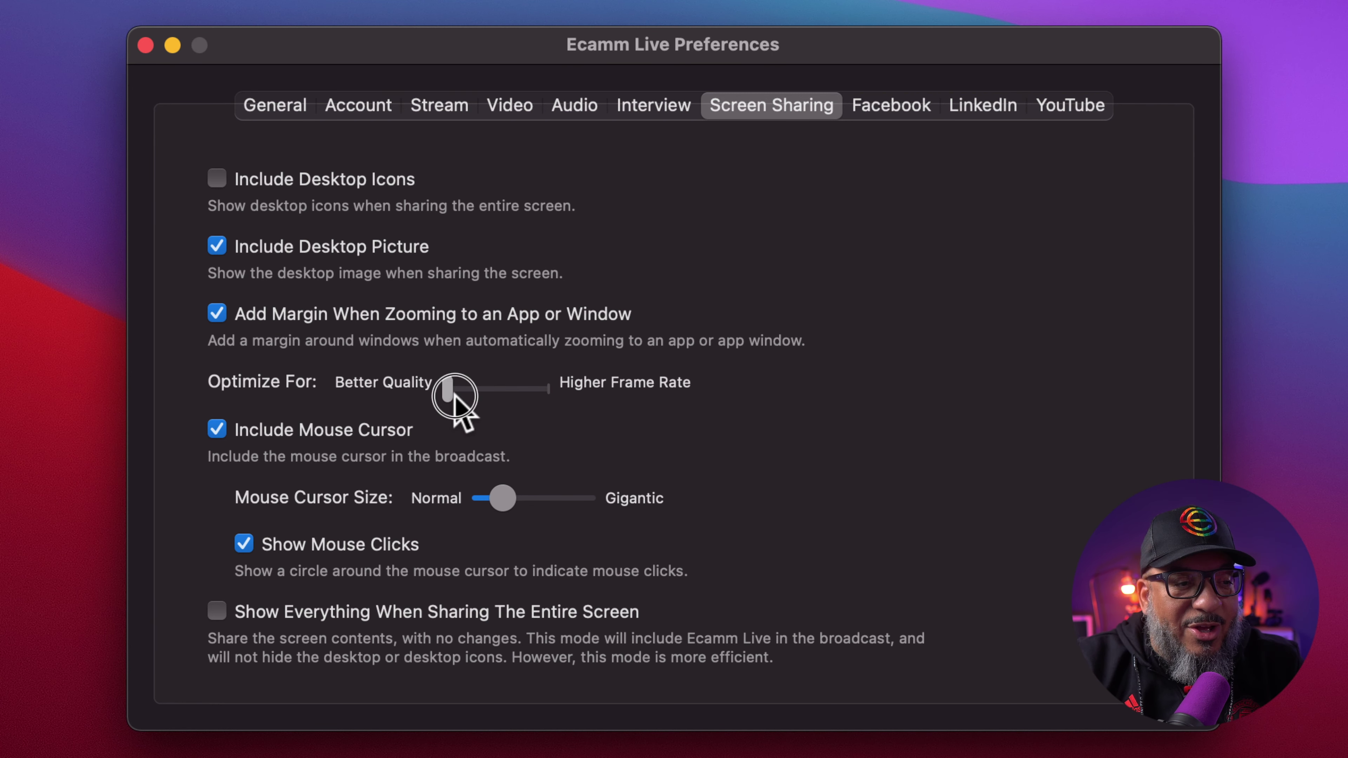
{"action": "mouse_move", "coordinate": [454, 395]}
{"action": "left_mouse_down"}
{"action": "mouse_move", "coordinate": [544, 400]}
{"action": "mouse_move", "coordinate": [439, 396]}
{"action": "mouse_move", "coordinate": [557, 407]}
{"action": "mouse_move", "coordinate": [439, 403]}
{"action": "left_mouse_up"}
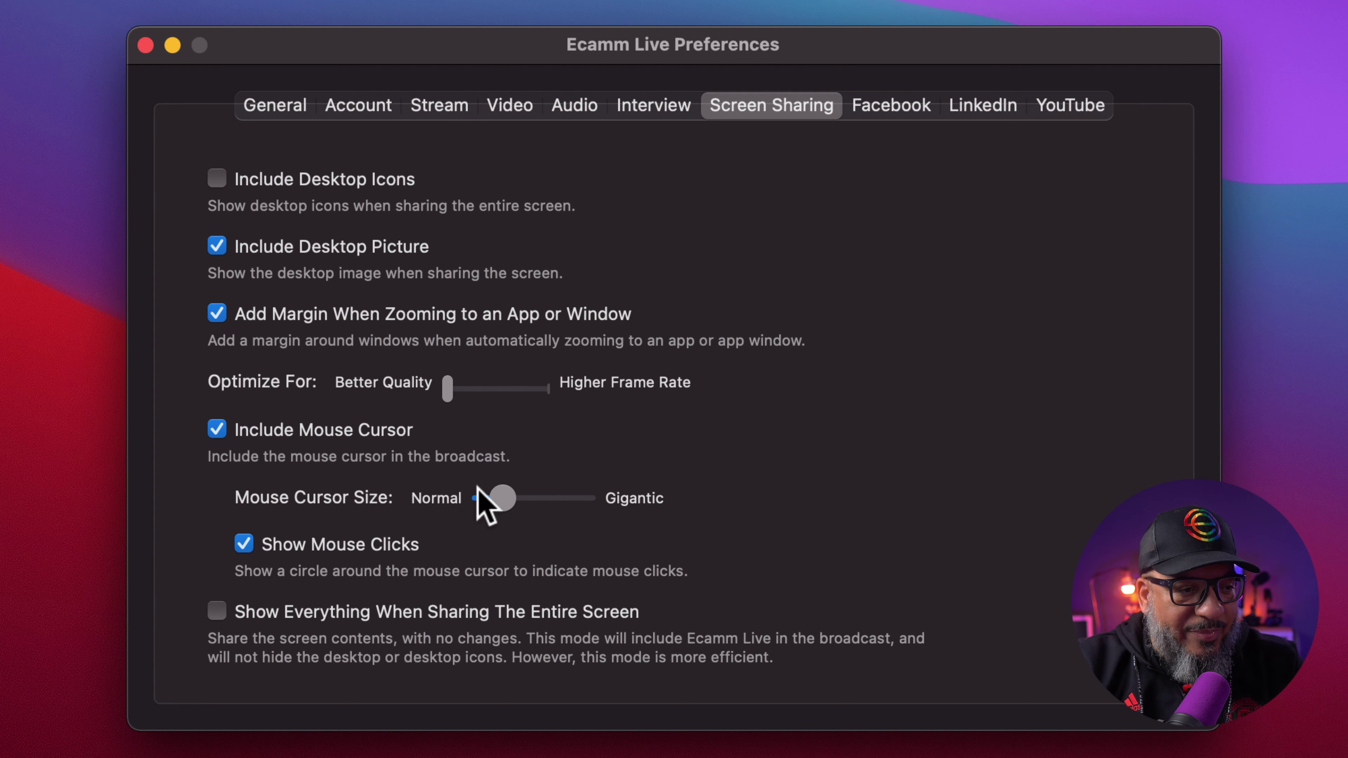
{"action": "mouse_move", "coordinate": [504, 498]}
{"action": "left_mouse_down"}
{"action": "mouse_move", "coordinate": [685, 499]}
{"action": "mouse_move", "coordinate": [467, 501]}
{"action": "mouse_move", "coordinate": [626, 504]}
{"action": "mouse_move", "coordinate": [510, 509]}
{"action": "left_mouse_up"}
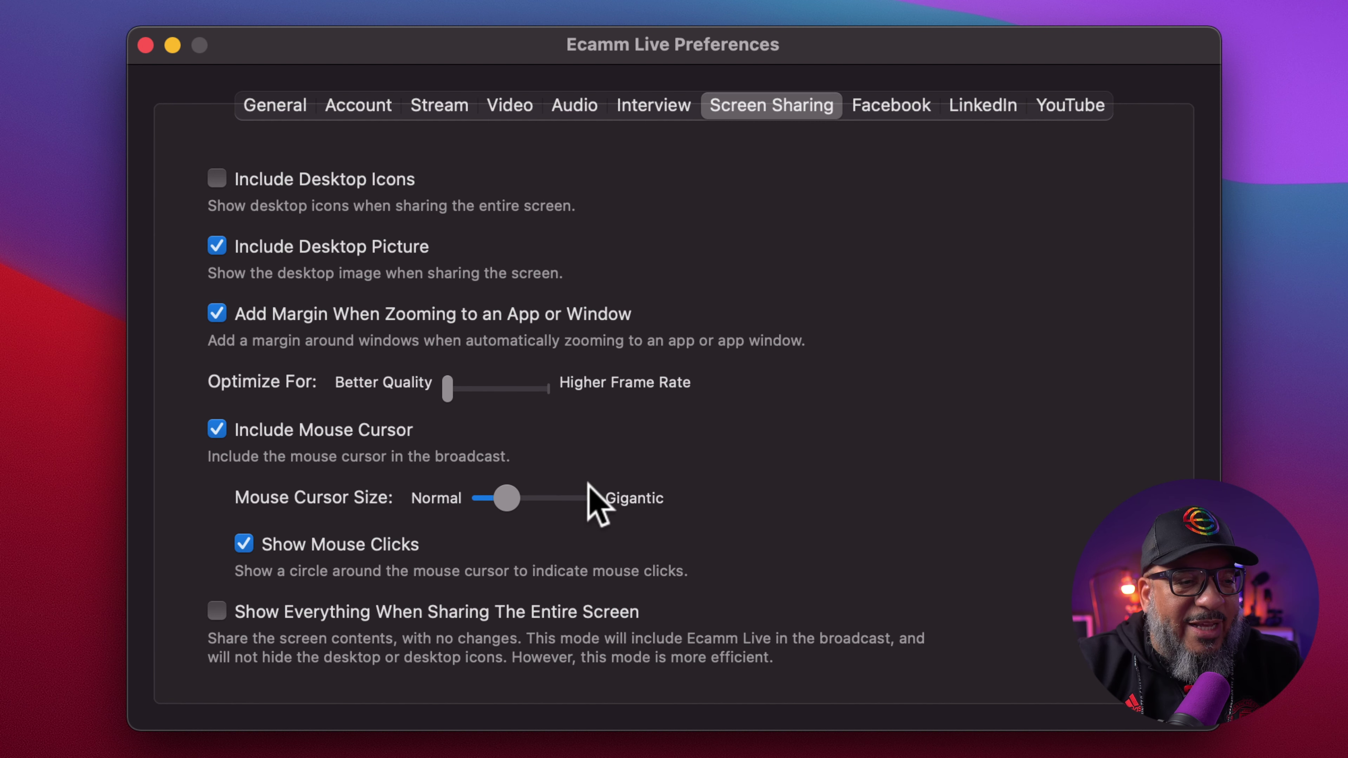
- Toggle Show Mouse Clicks off and on to compare, leaving it on
{"action": "left_click", "coordinate": [404, 532]}
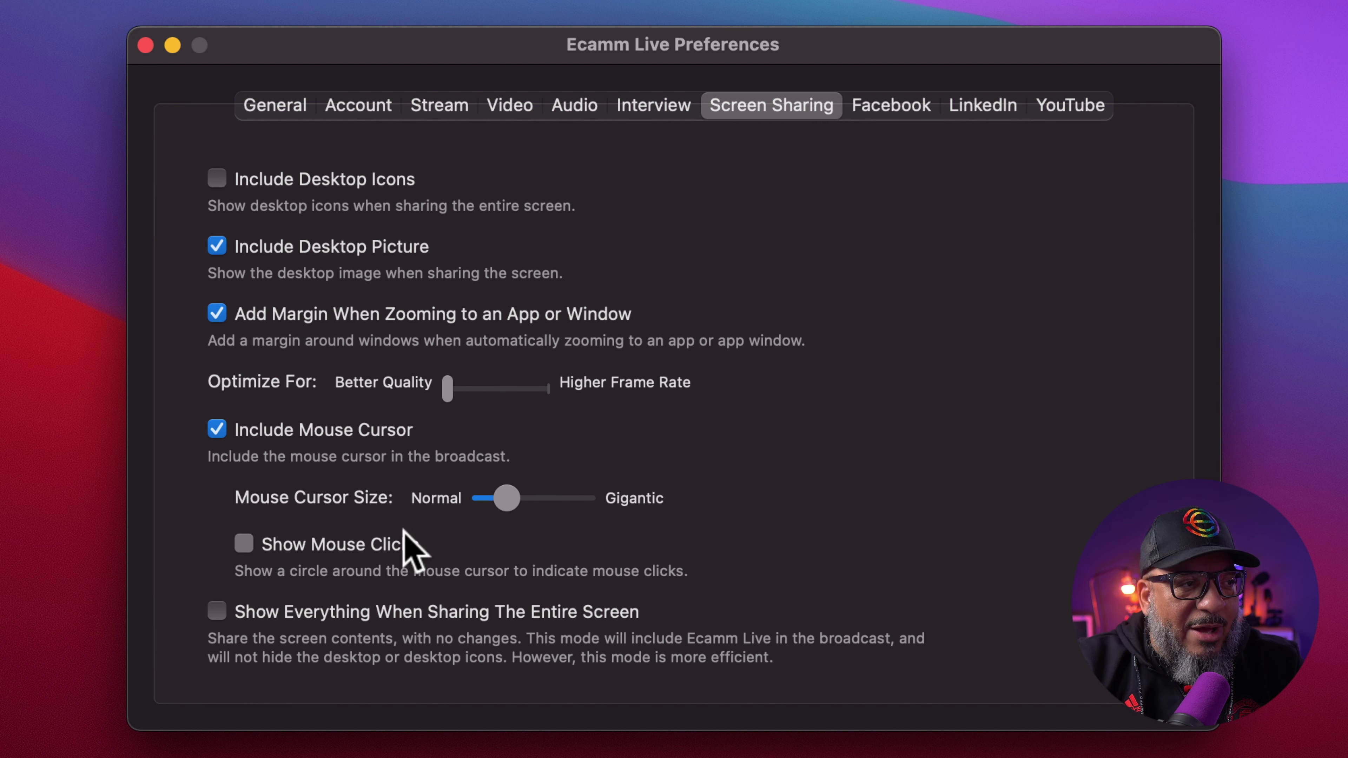
{"action": "left_click", "coordinate": [394, 550]}
{"action": "left_click", "coordinate": [394, 550]}
{"action": "left_click", "coordinate": [393, 549]}
{"action": "left_click", "coordinate": [393, 548]}
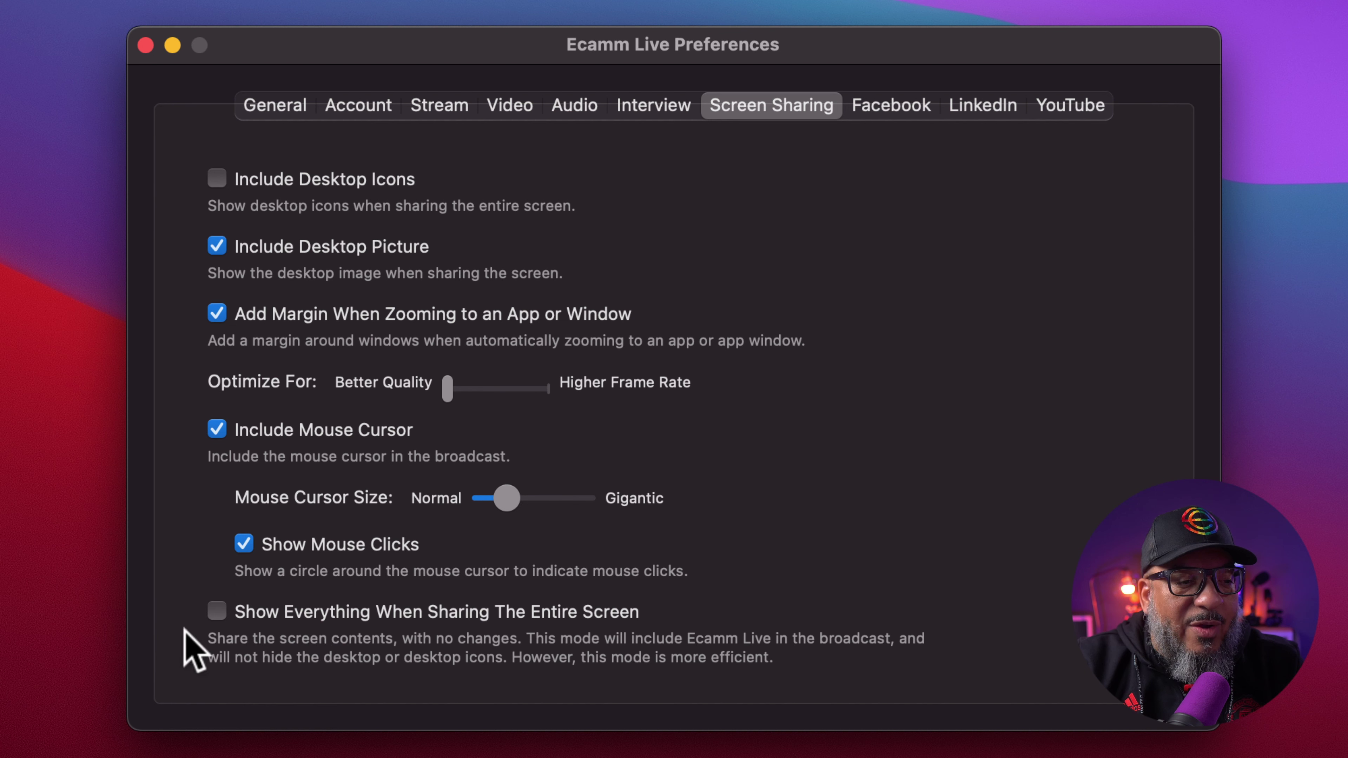
- Turn Show Everything When Sharing The Entire Screen on and back off
{"action": "left_click", "coordinate": [216, 613]}
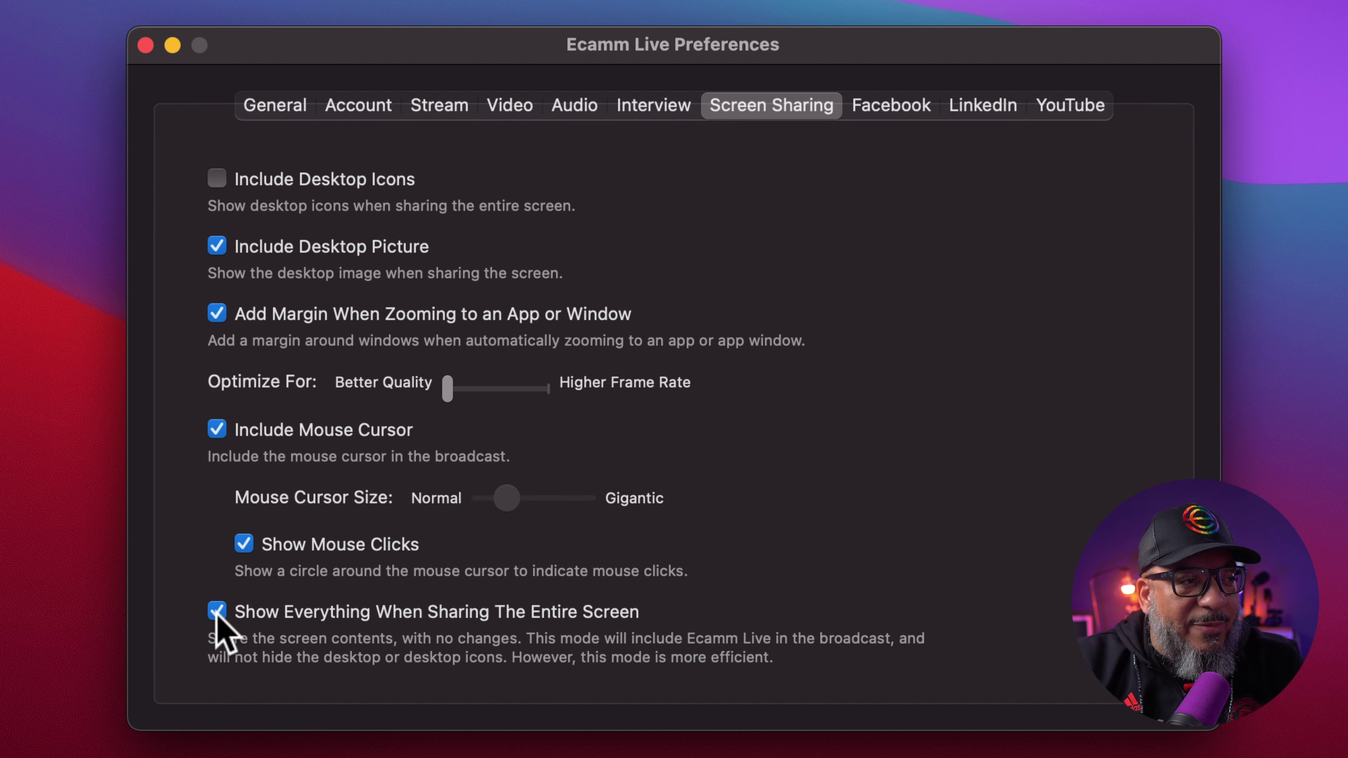
{"action": "left_click", "coordinate": [218, 613]}
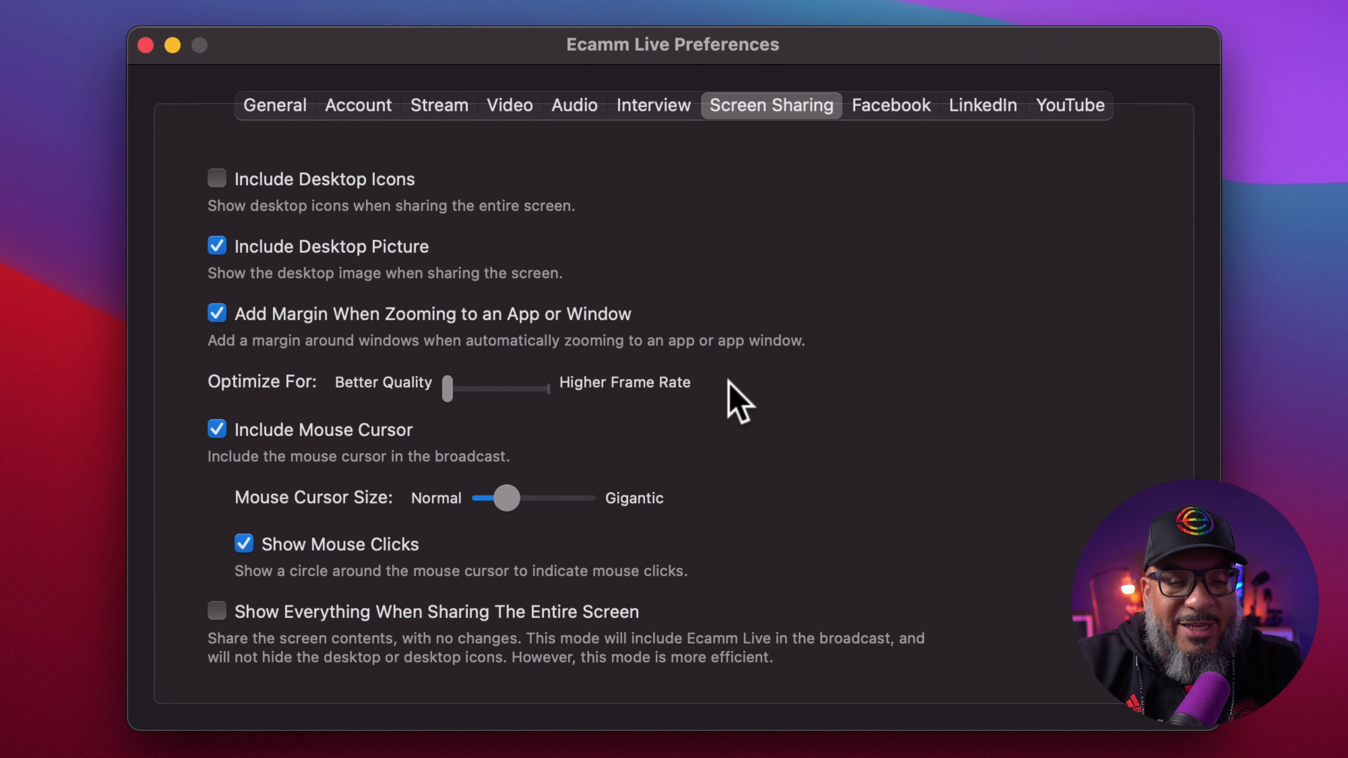
- Show the Facebook preferences and look through the Business Page Settings For choices, keeping the current page selected
{"action": "left_click", "coordinate": [885, 104]}
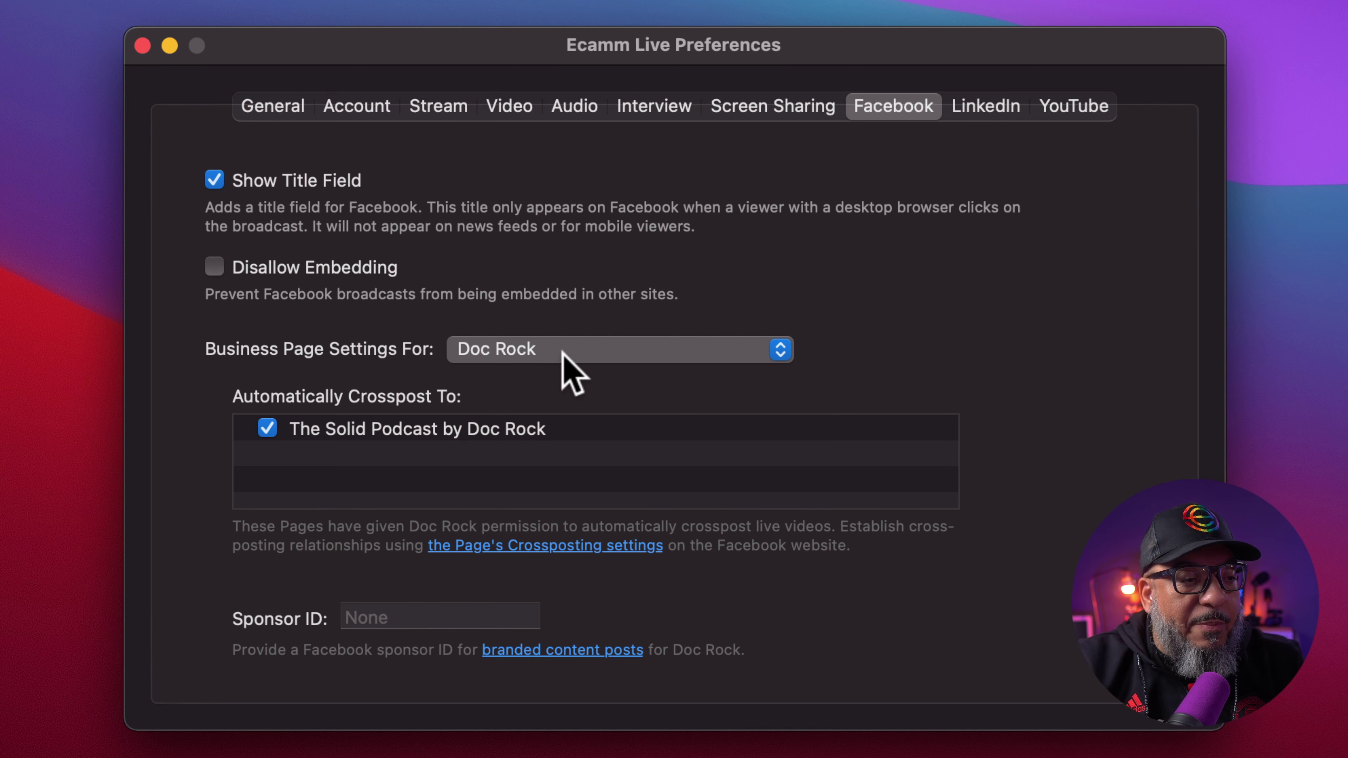
{"action": "left_click", "coordinate": [628, 355]}
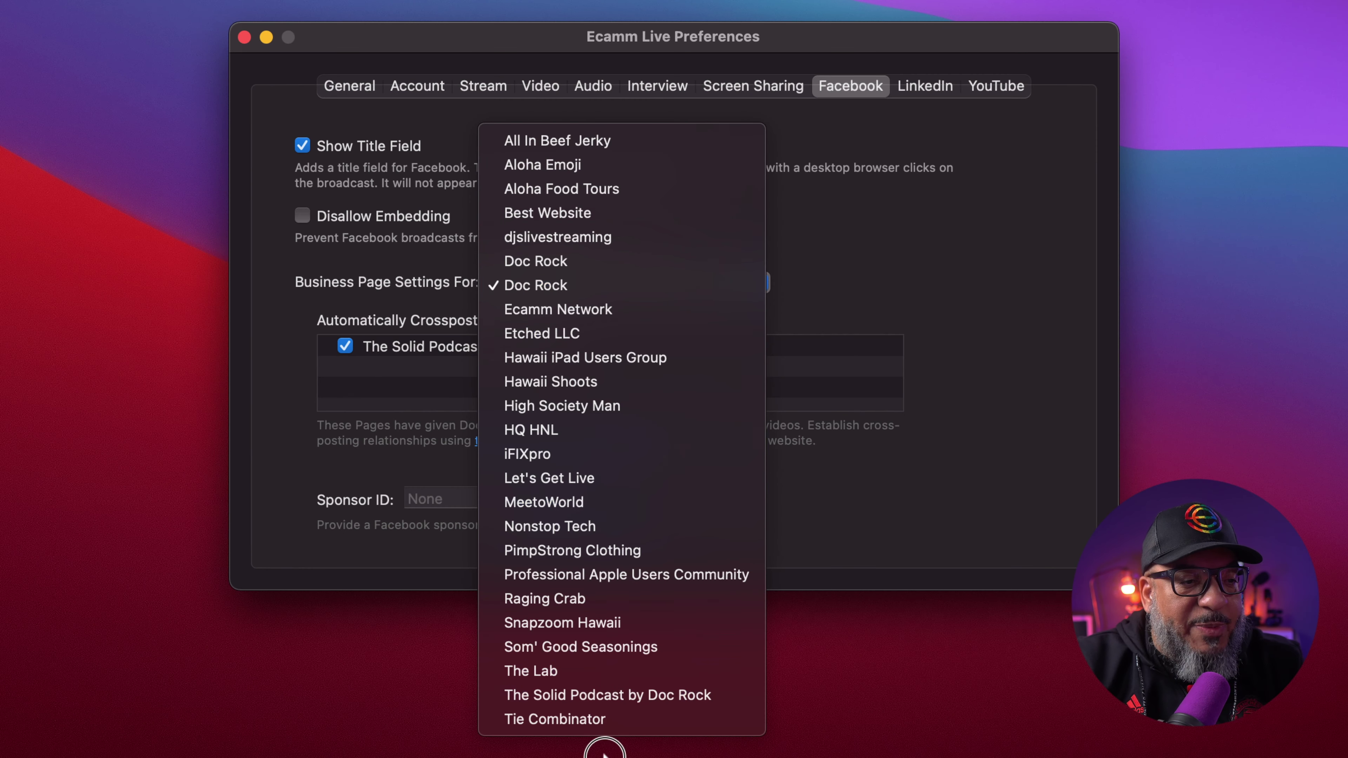
{"action": "left_click", "coordinate": [590, 287]}
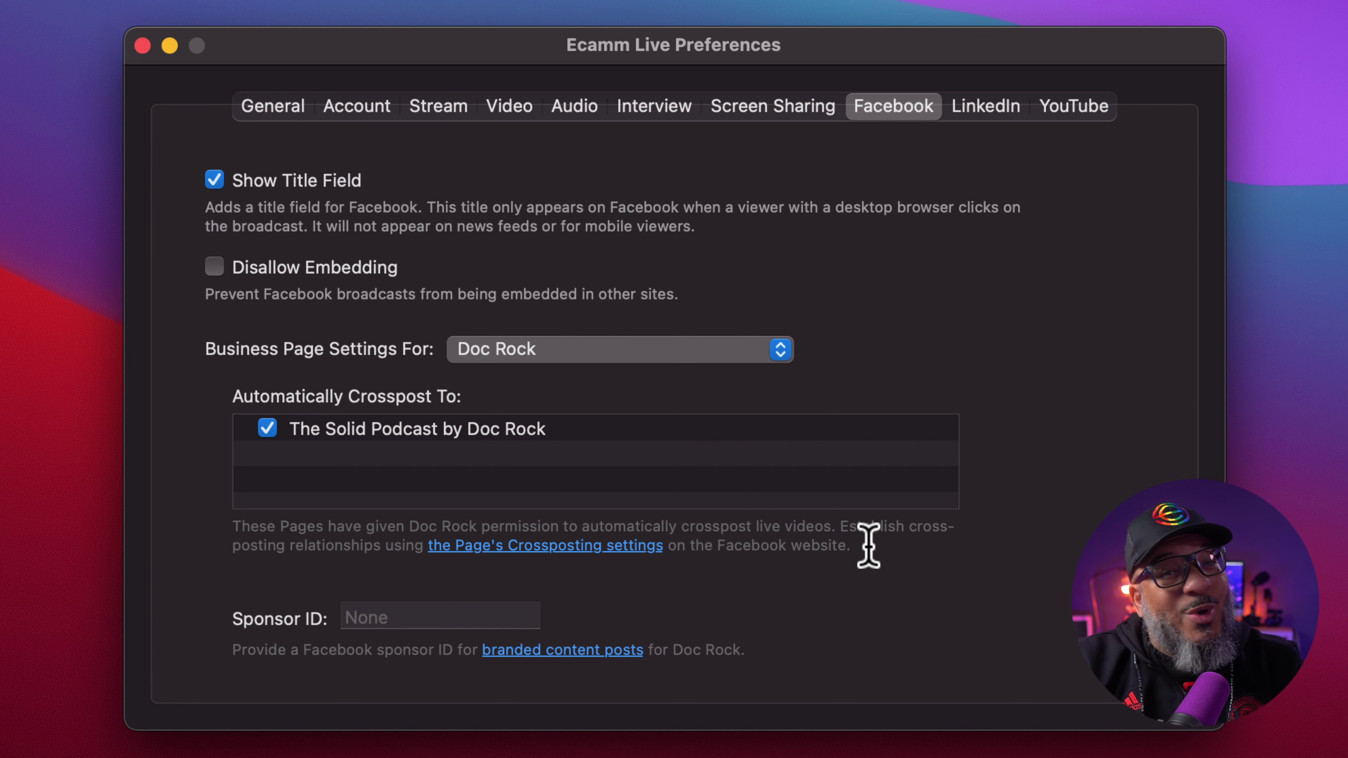
- Show the LinkedIn preferences and review the Ingest Location choices, keeping West US
{"action": "left_click", "coordinate": [992, 110]}
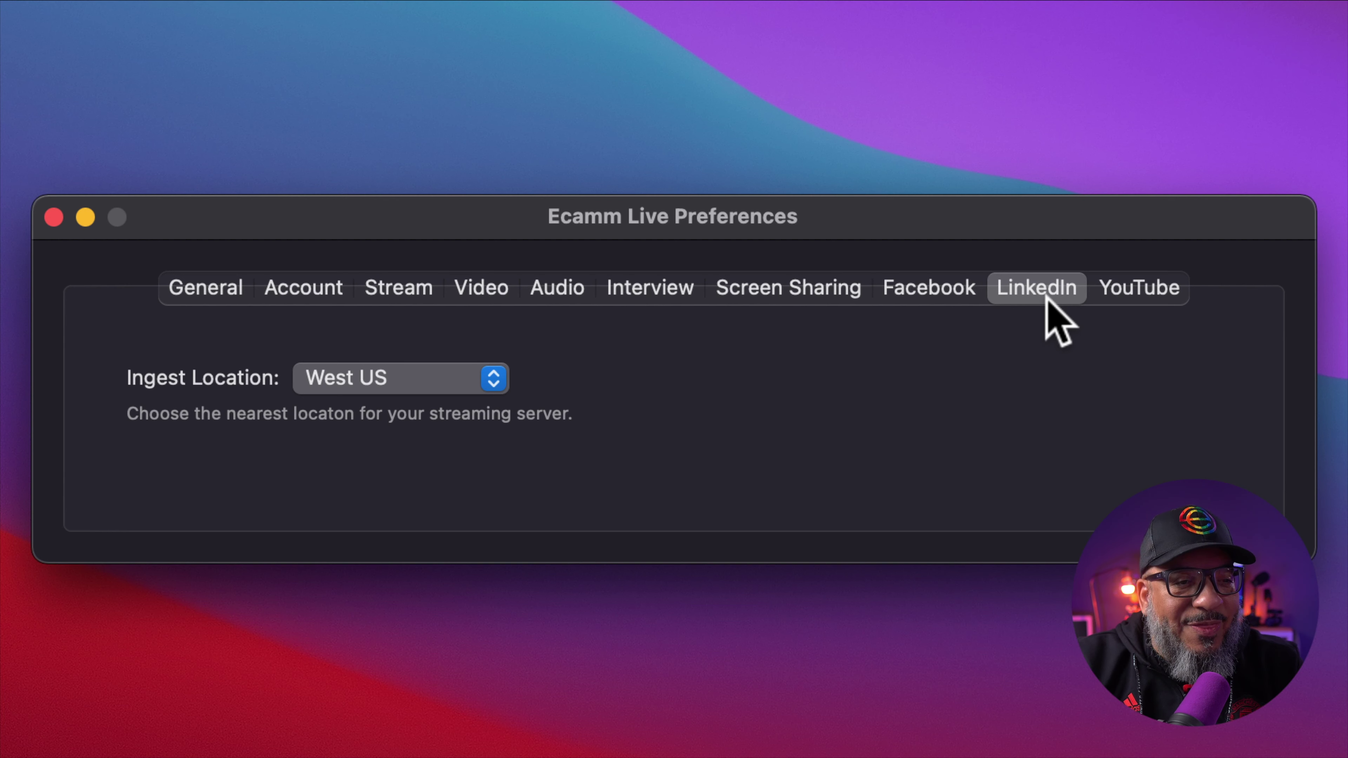
{"action": "left_click", "coordinate": [436, 383]}
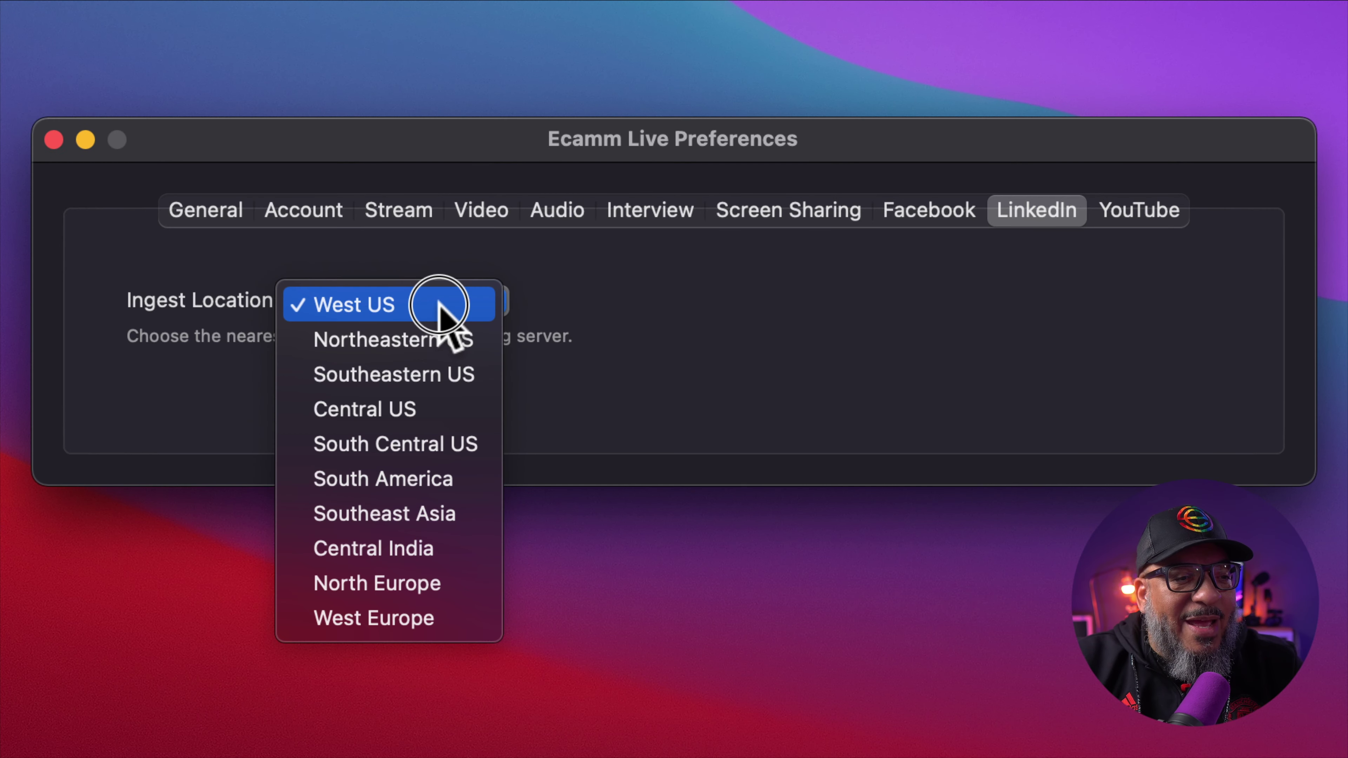
{"action": "left_click", "coordinate": [392, 307]}
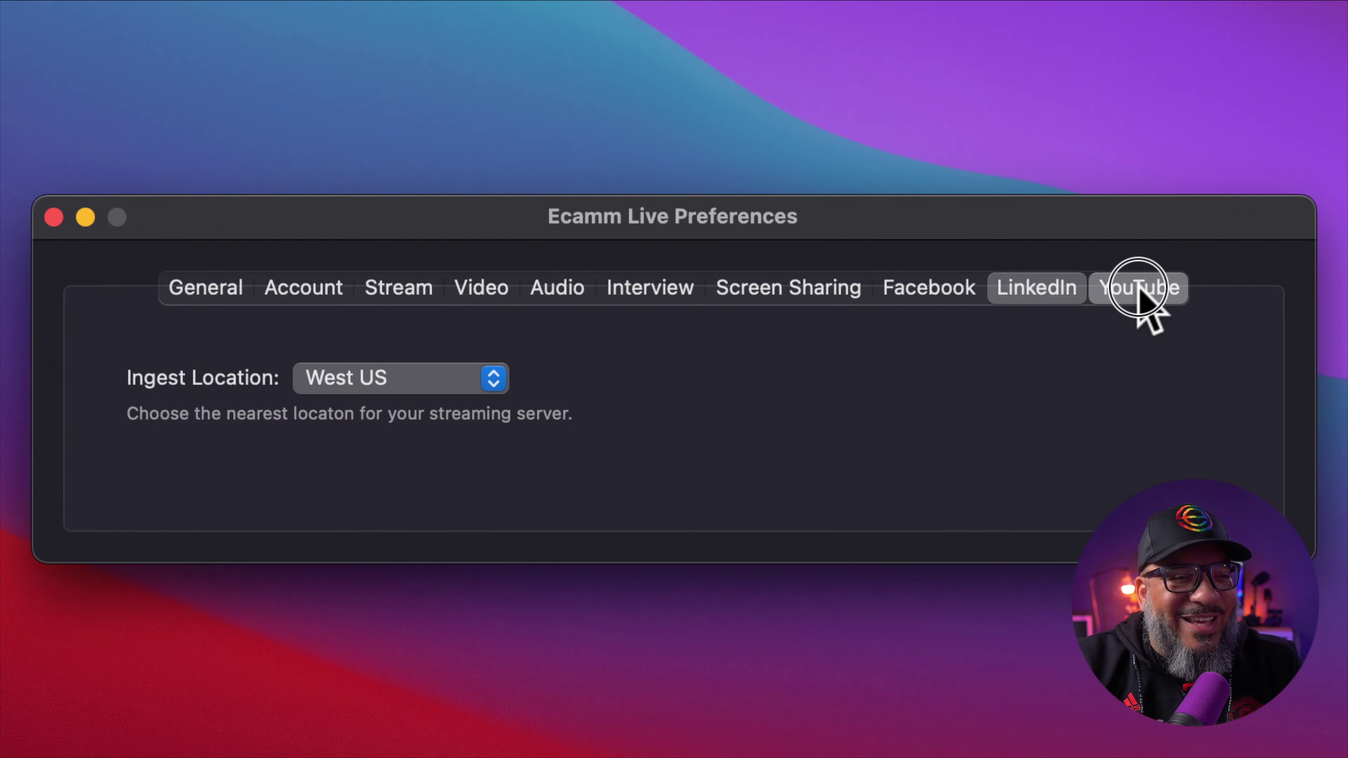
- Show the YouTube preferences and review the category and Stream Latency choices, keeping Entertainment and Low-Latency
{"action": "left_click", "coordinate": [1140, 297]}
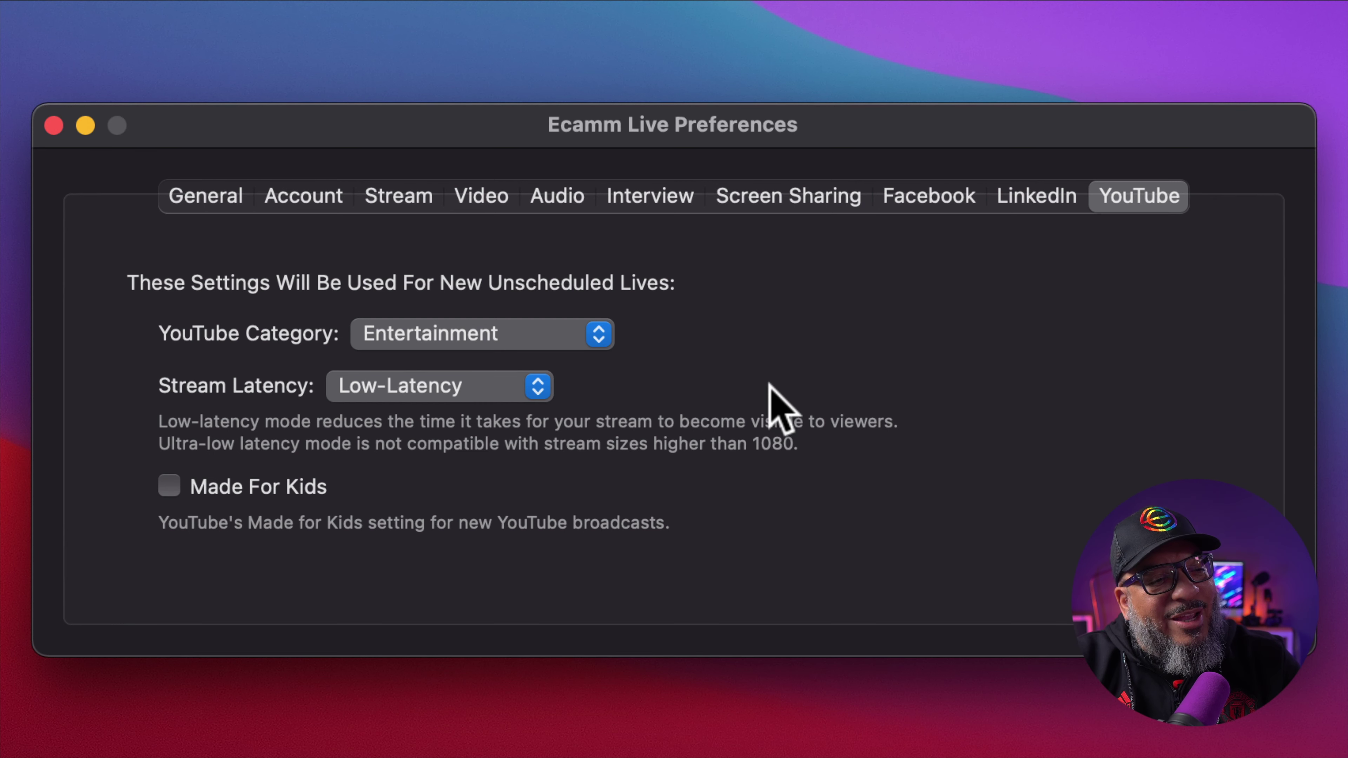
{"action": "left_click", "coordinate": [525, 335]}
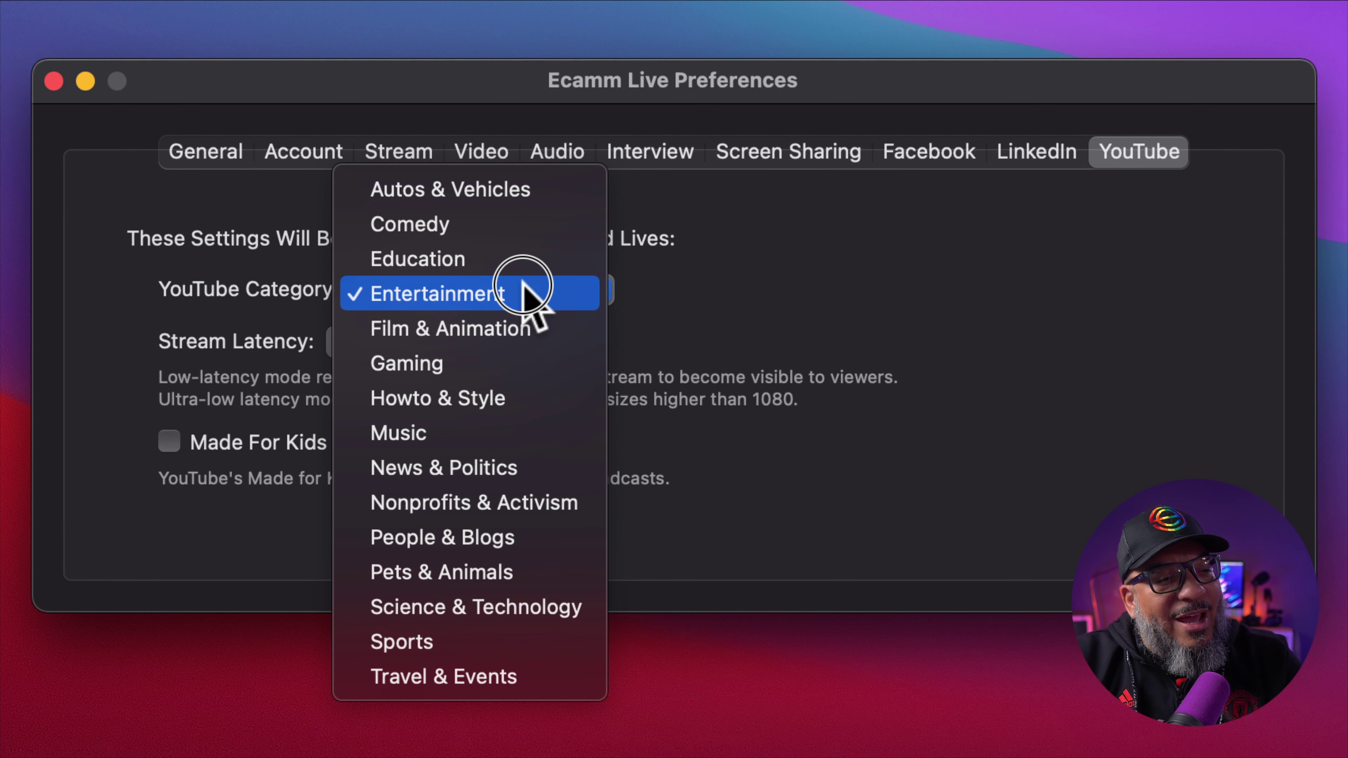
{"action": "left_click", "coordinate": [524, 289]}
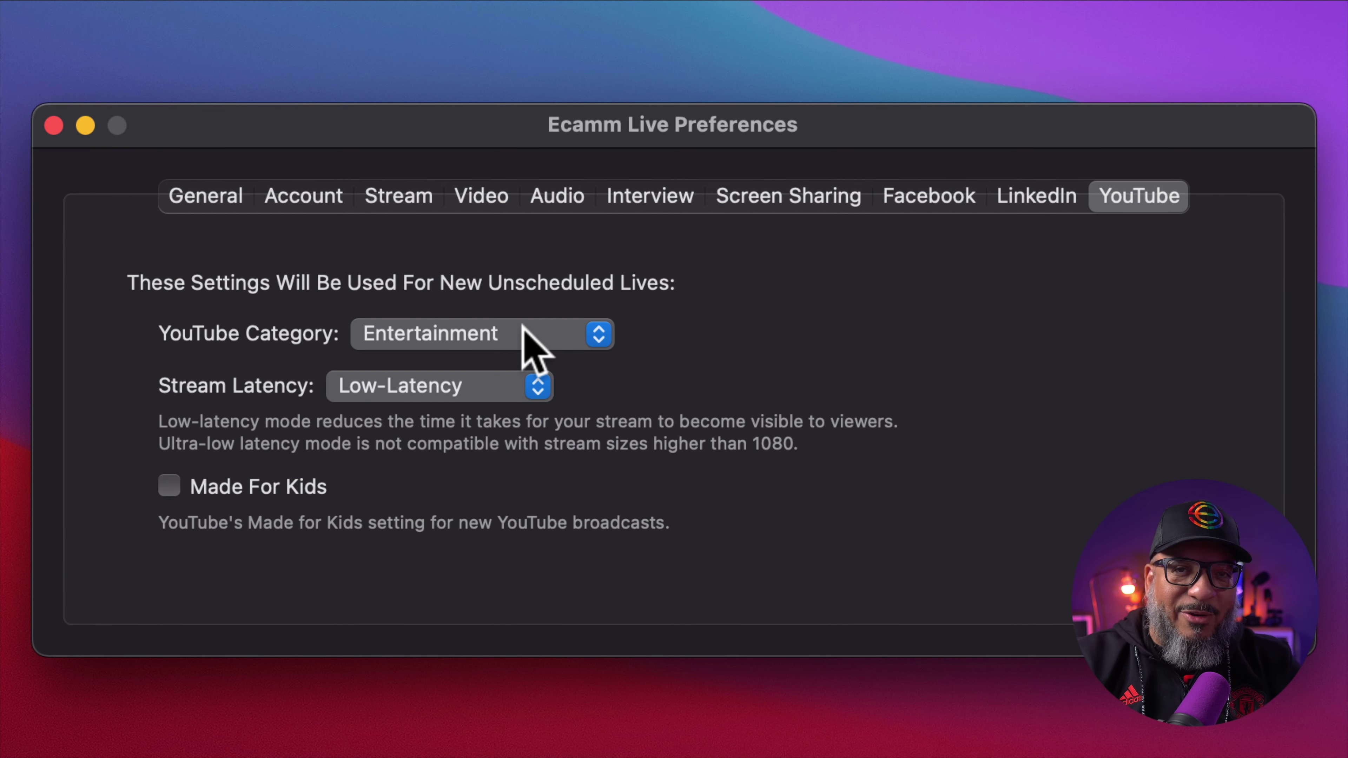
{"action": "left_click", "coordinate": [454, 397]}
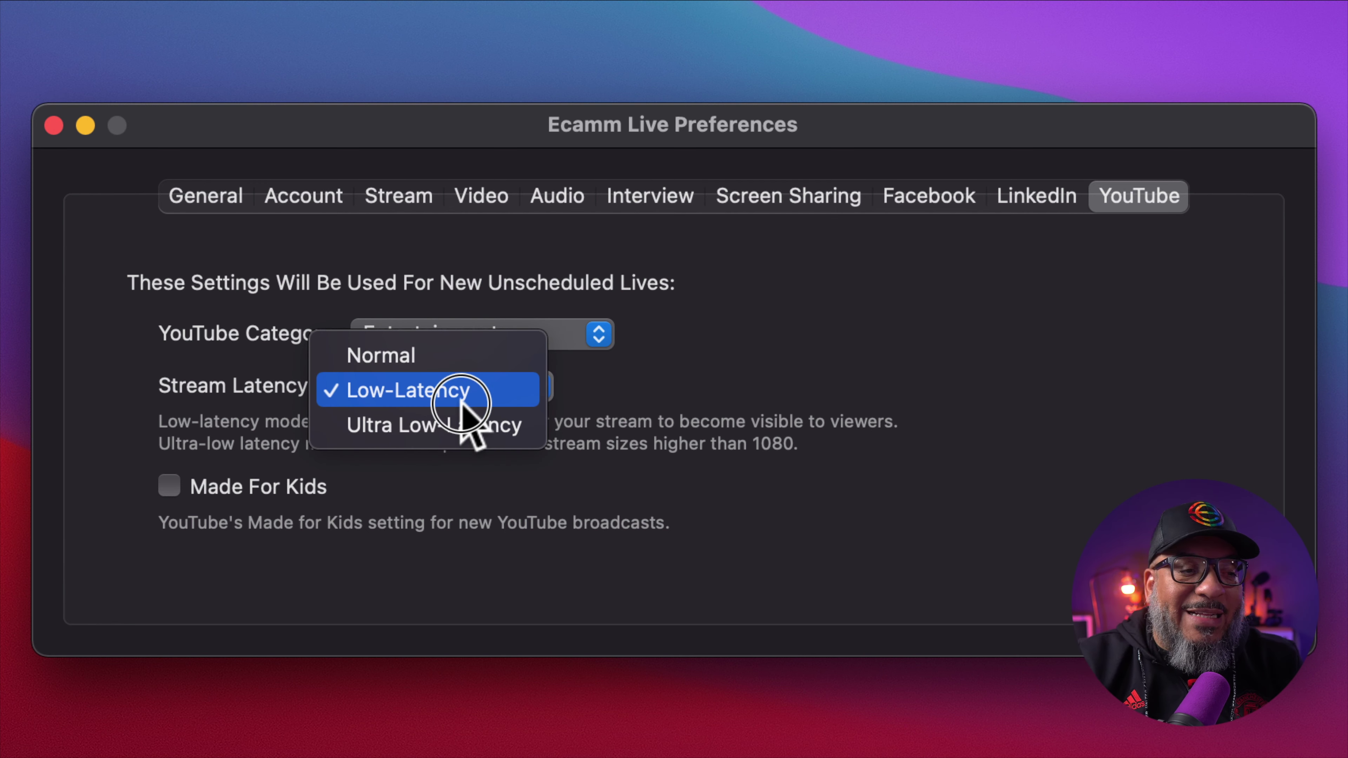
{"action": "left_click", "coordinate": [457, 397]}
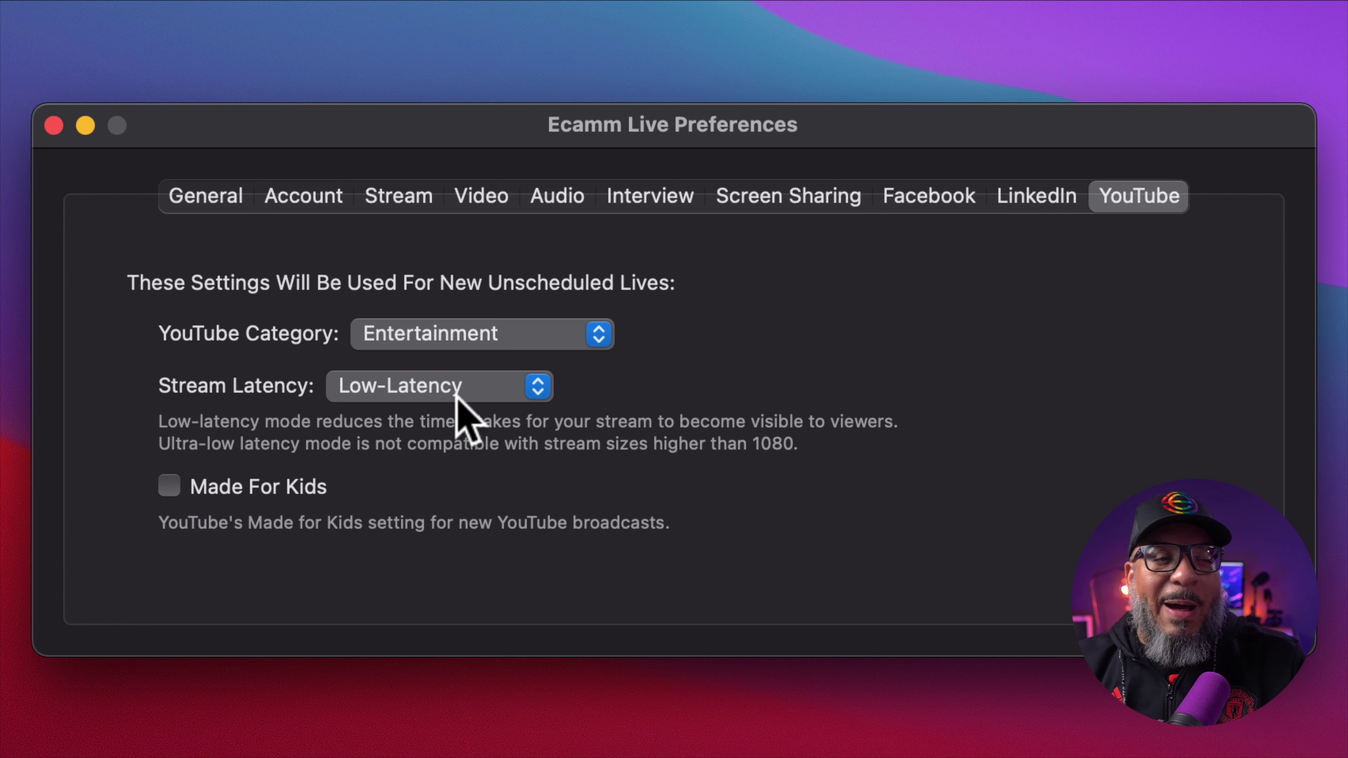
- Try YouTube's Stream Latency at Ultra Low-Latency, at Normal, and at Ultra Low-Latency again
{"action": "left_click", "coordinate": [456, 396]}
{"action": "left_click", "coordinate": [451, 424]}
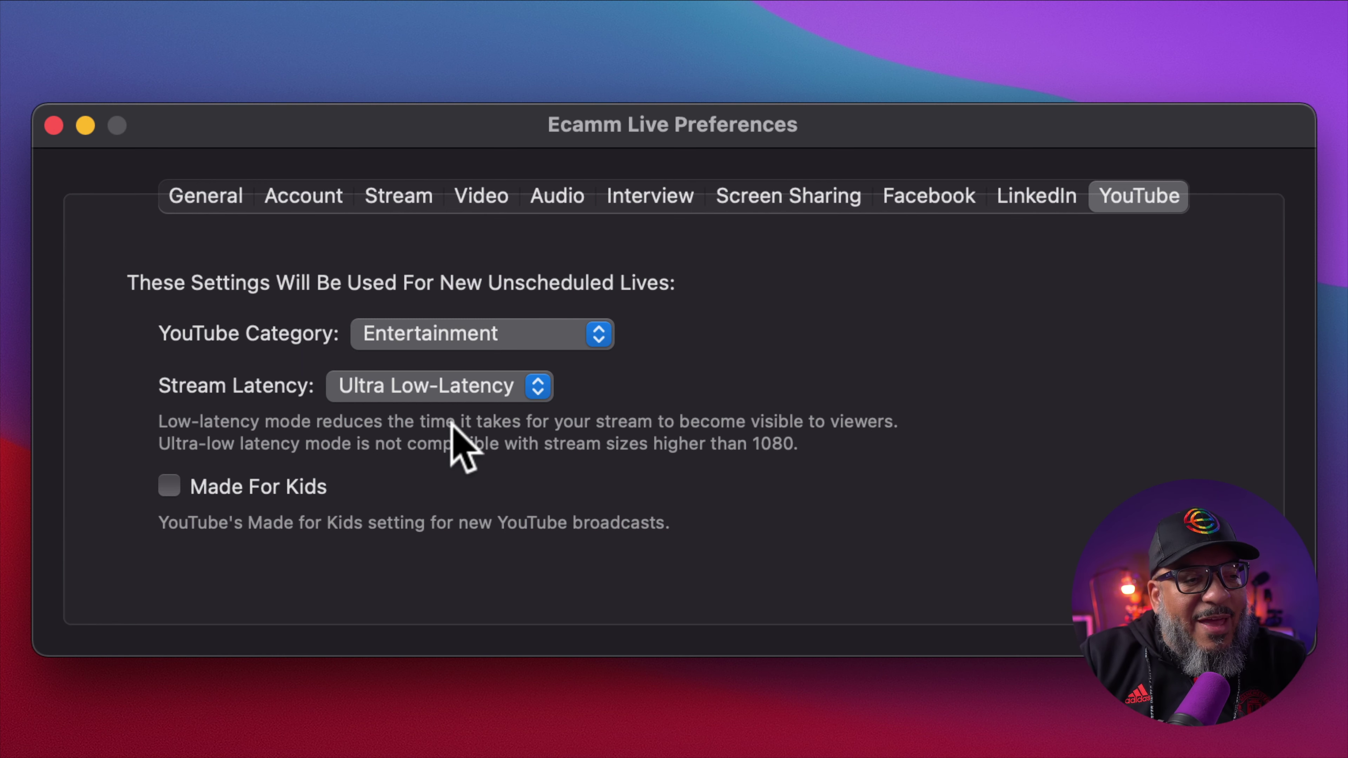
{"action": "left_click_drag", "start_coordinate": [457, 391], "coordinate": [454, 331]}
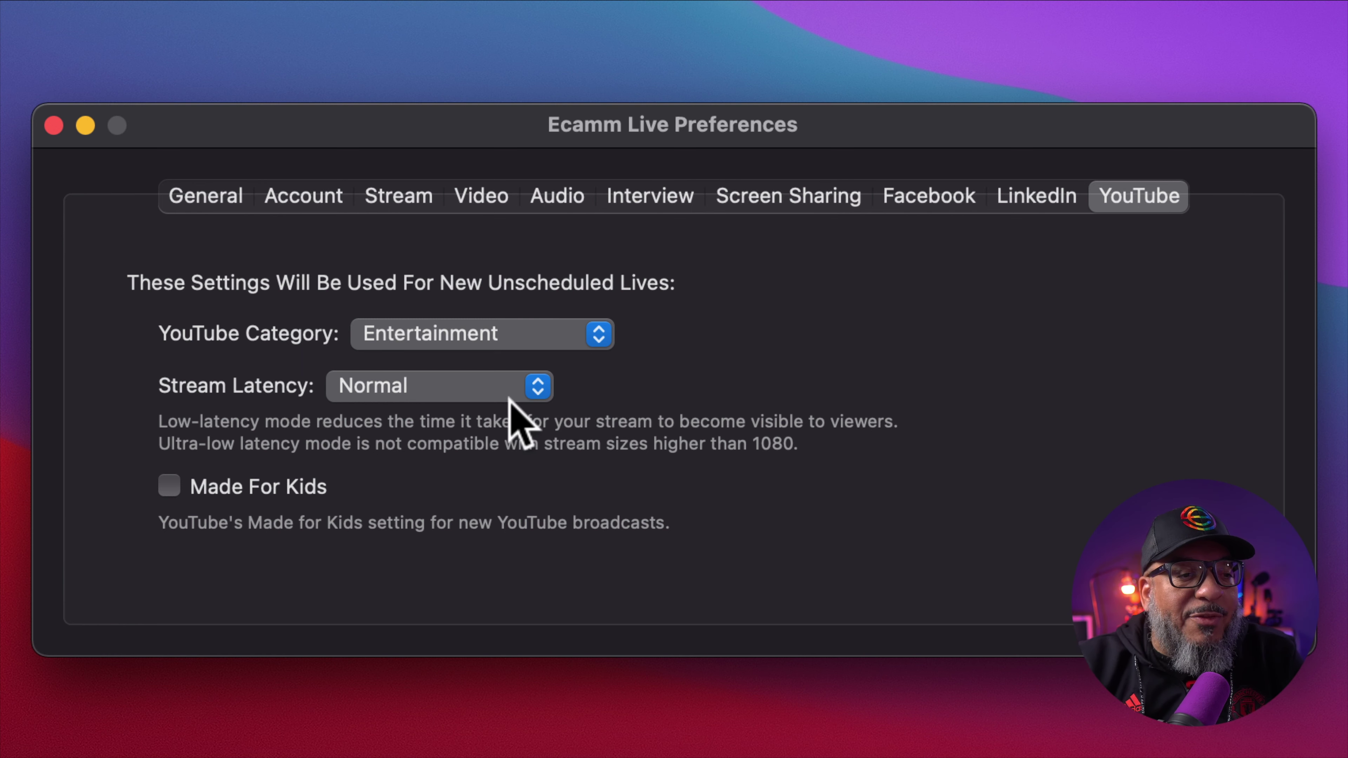
{"action": "left_click_drag", "start_coordinate": [395, 385], "coordinate": [428, 470]}
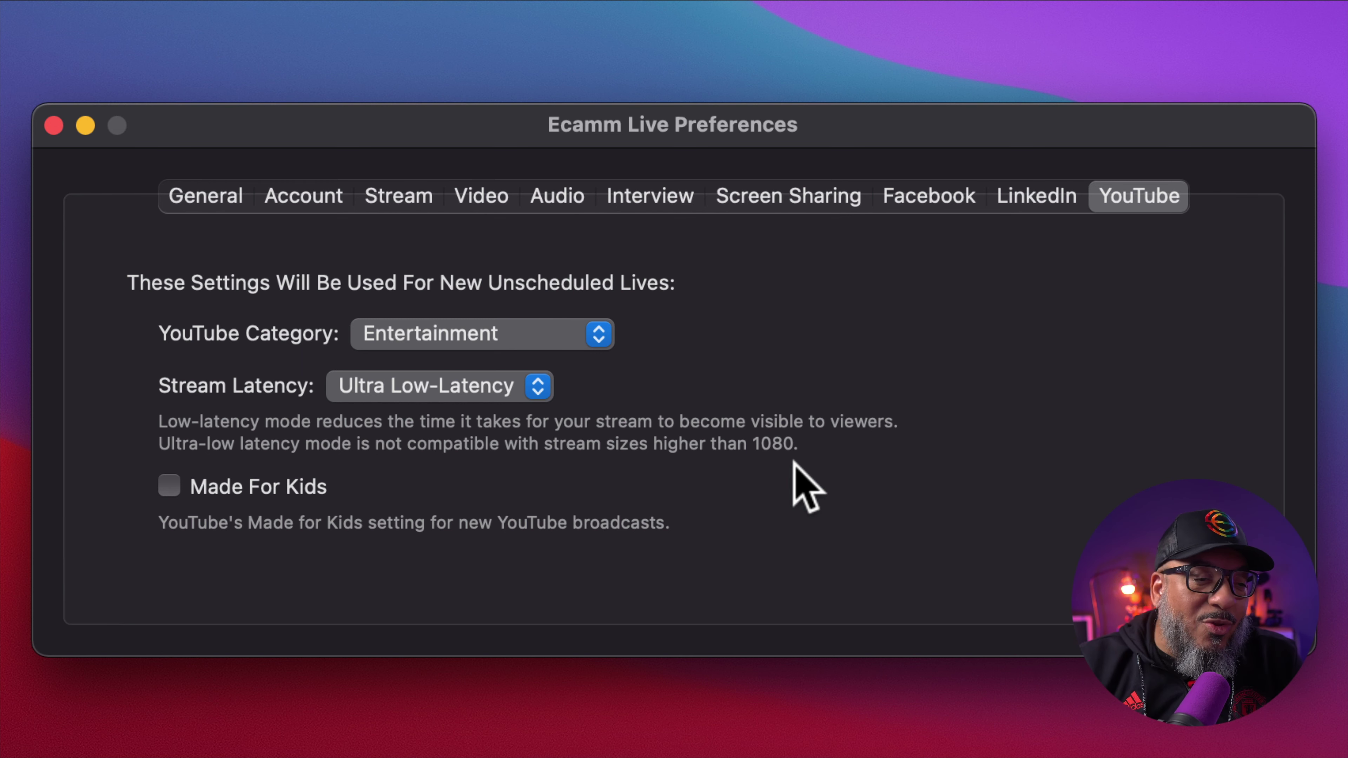
- Set YouTube's Stream Latency to Low-Latency and keep it after reviewing the Ultra Low-Latency option
{"action": "left_click", "coordinate": [451, 385]}
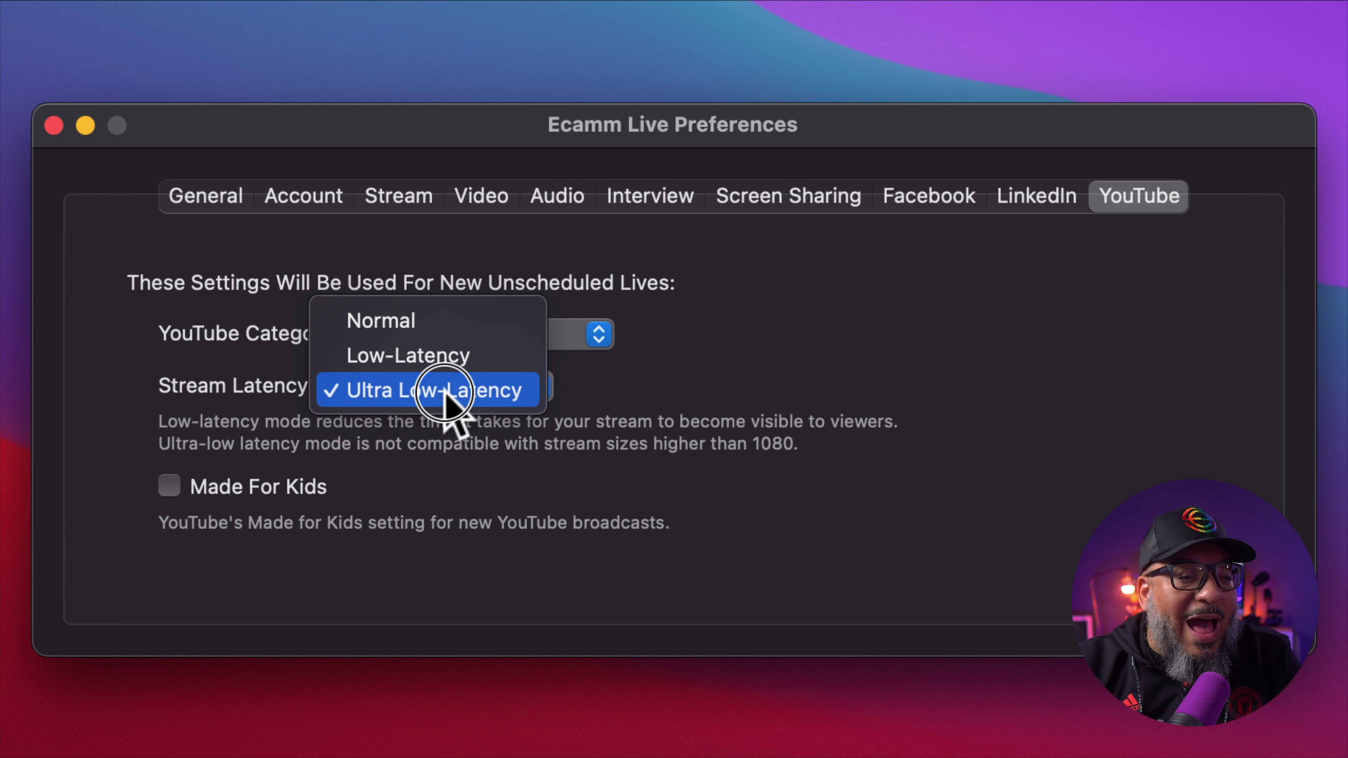
{"action": "left_click", "coordinate": [471, 355]}
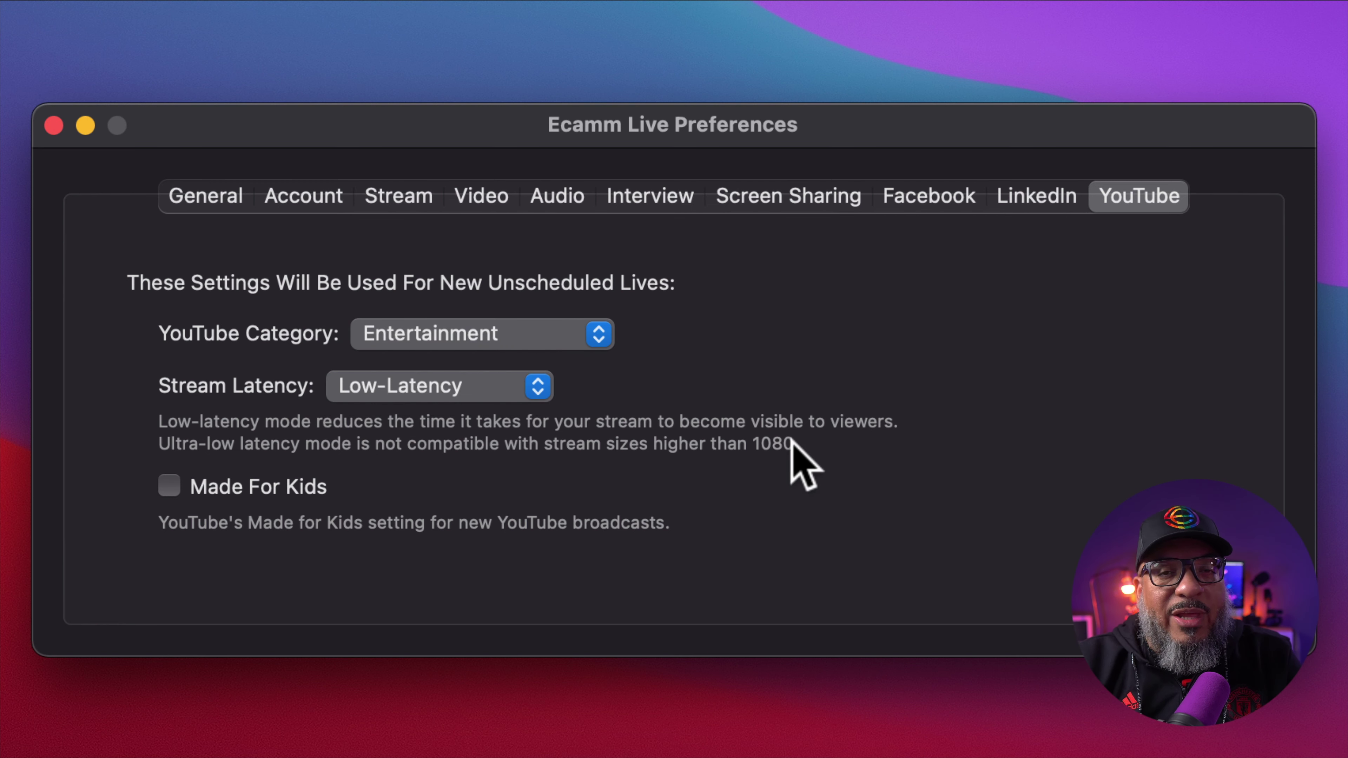
{"action": "left_click", "coordinate": [486, 391]}
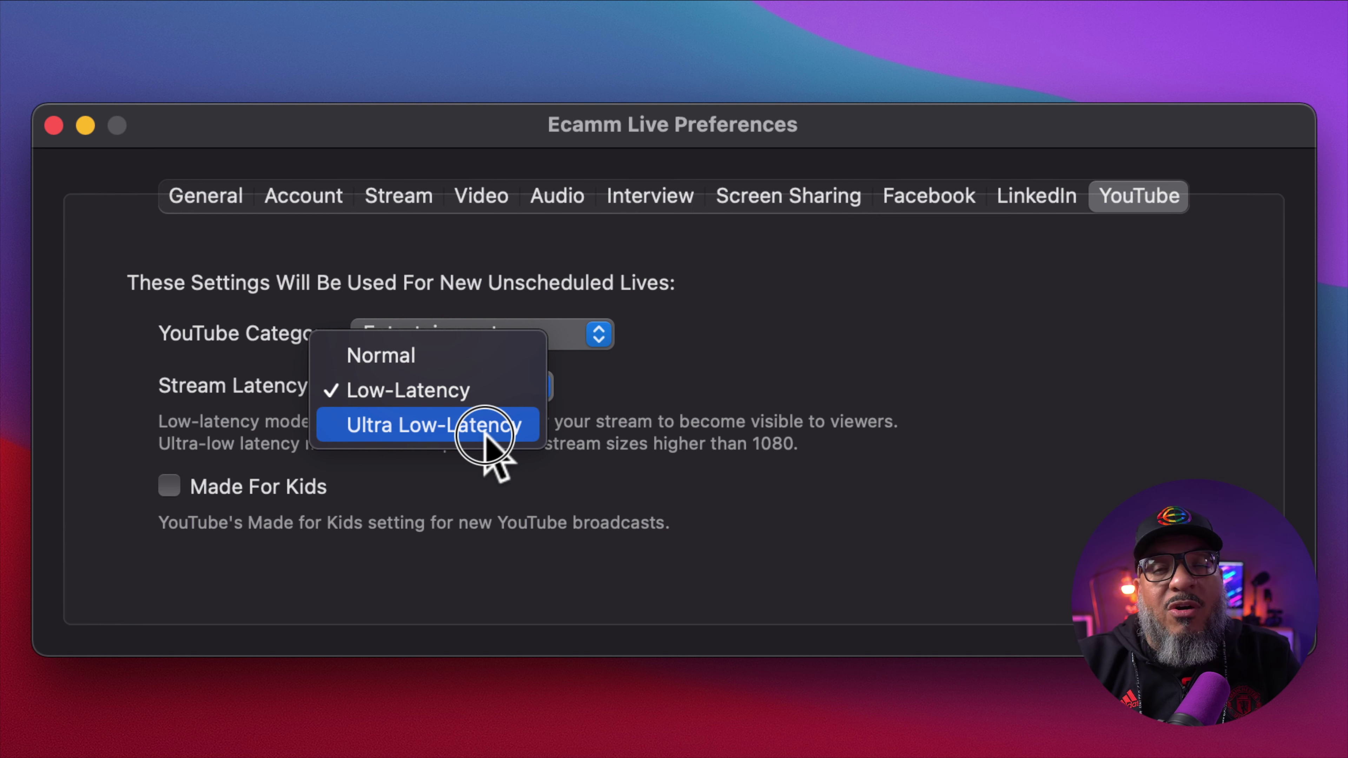
{"action": "left_click", "coordinate": [499, 390]}
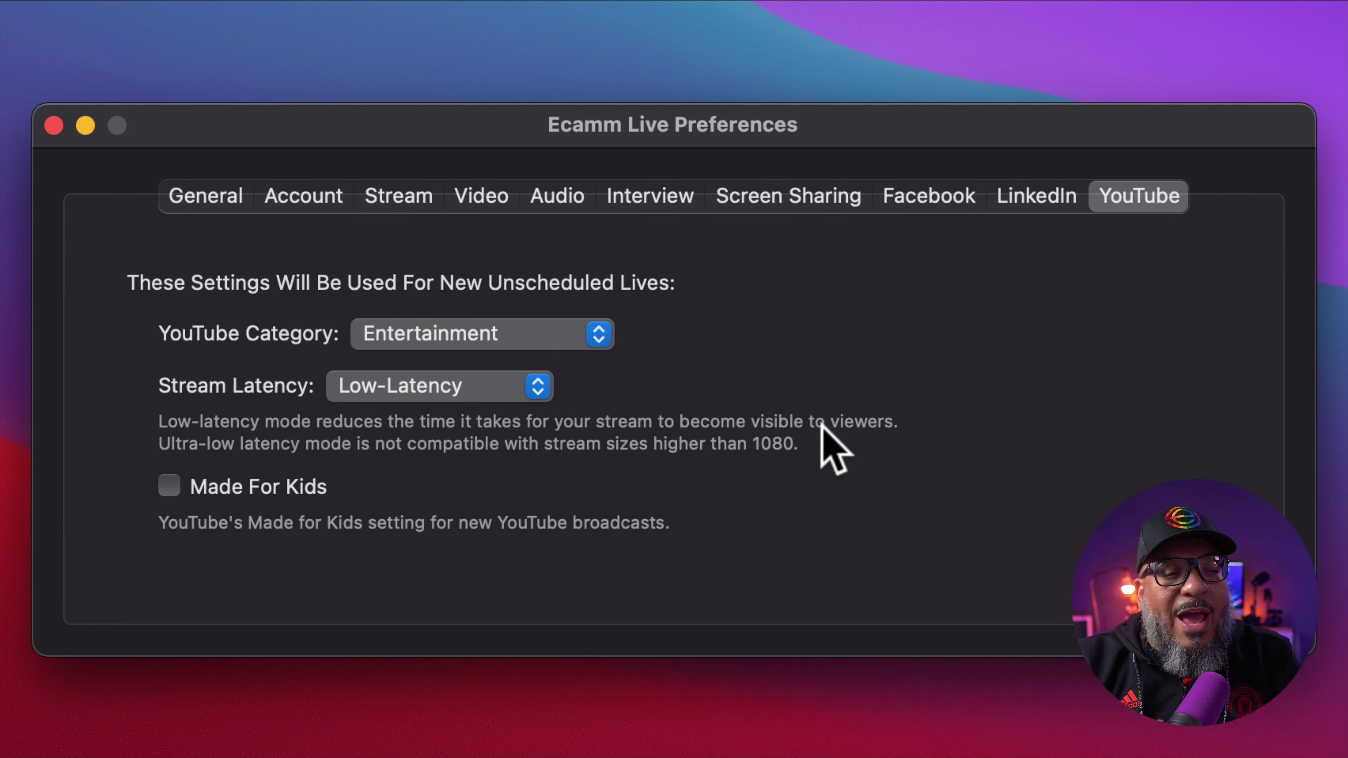